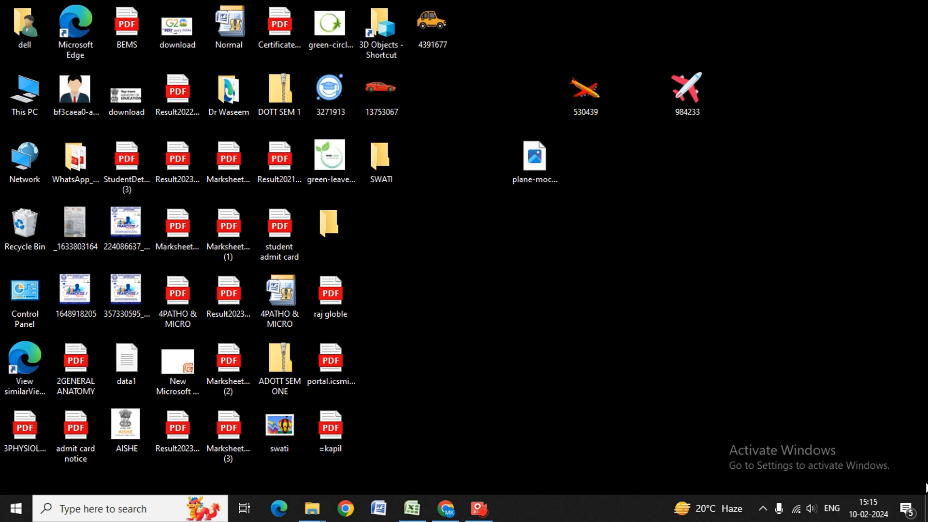
# Launch Microsoft Word by running WINWORD from the Windows Run box
pyautogui.press('super+r')
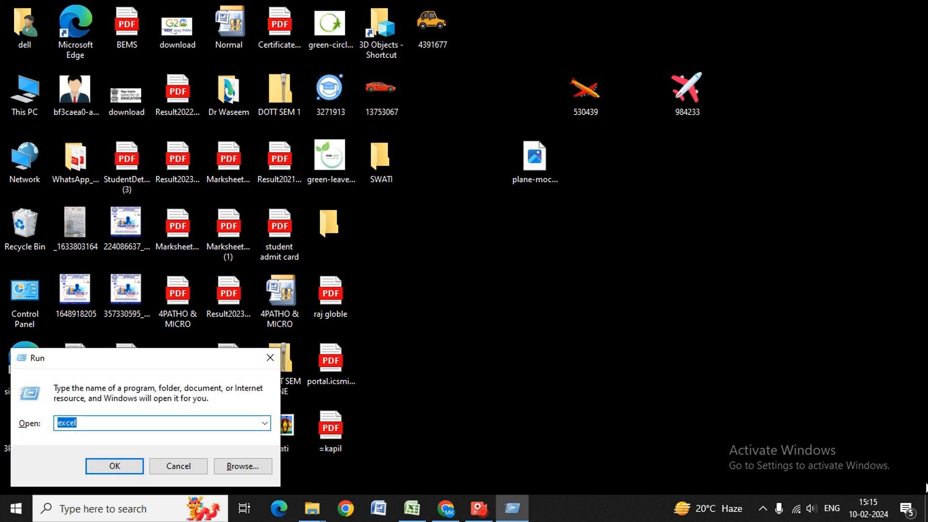
pyautogui.press('BackSpace')
pyautogui.write('W')
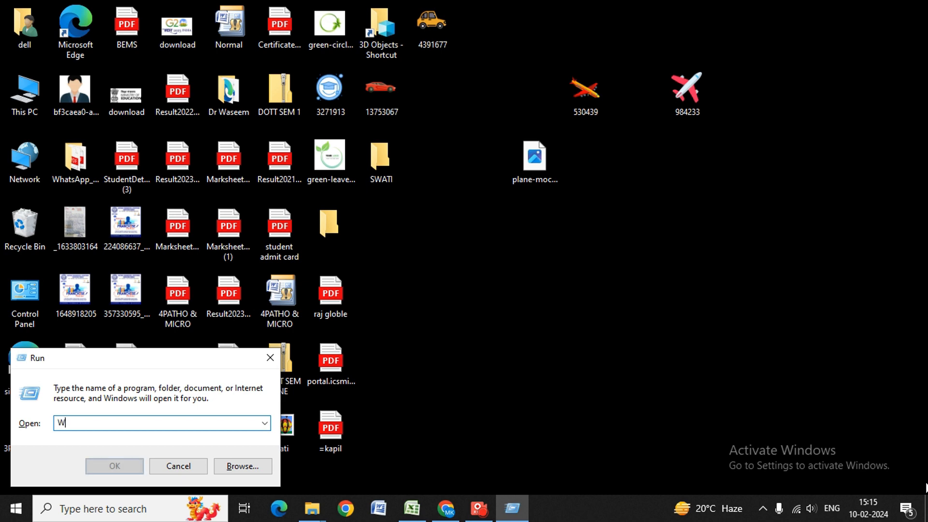
pyautogui.write('INWORD')
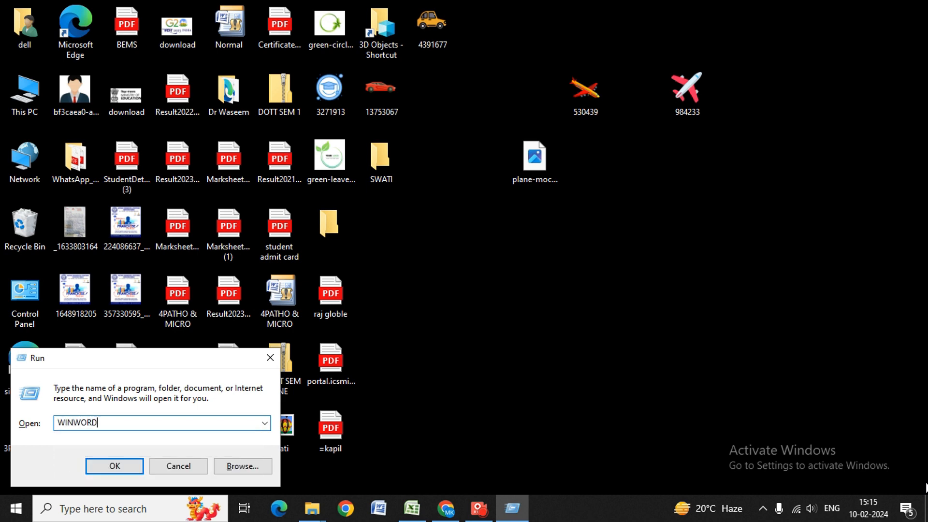
pyautogui.press('Return')
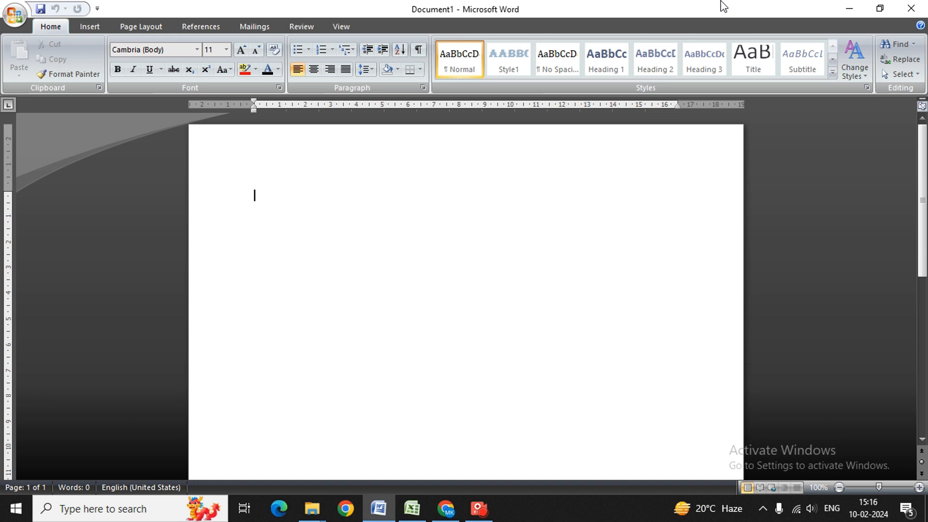
# Generate three sample paragraphs with =RAND() and select all the document text
pyautogui.write('=')
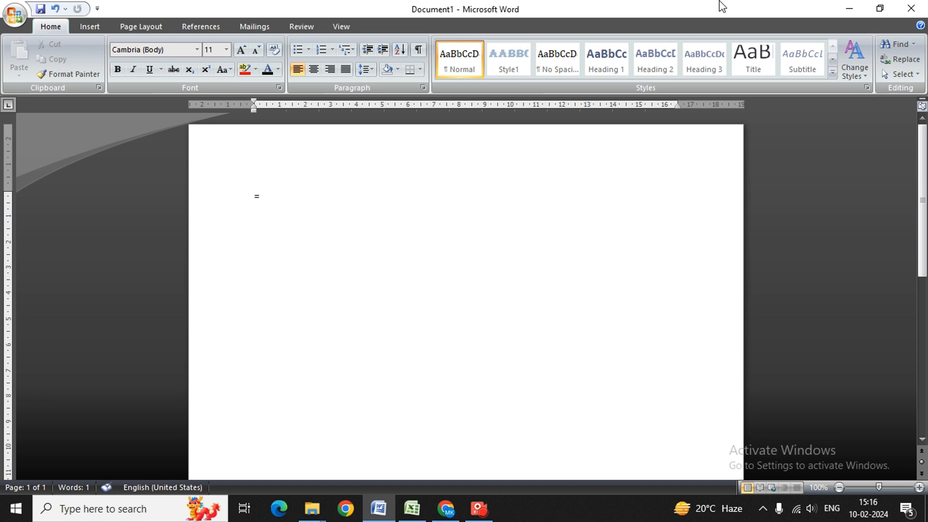
pyautogui.write('RAND(')
pyautogui.press('Return')
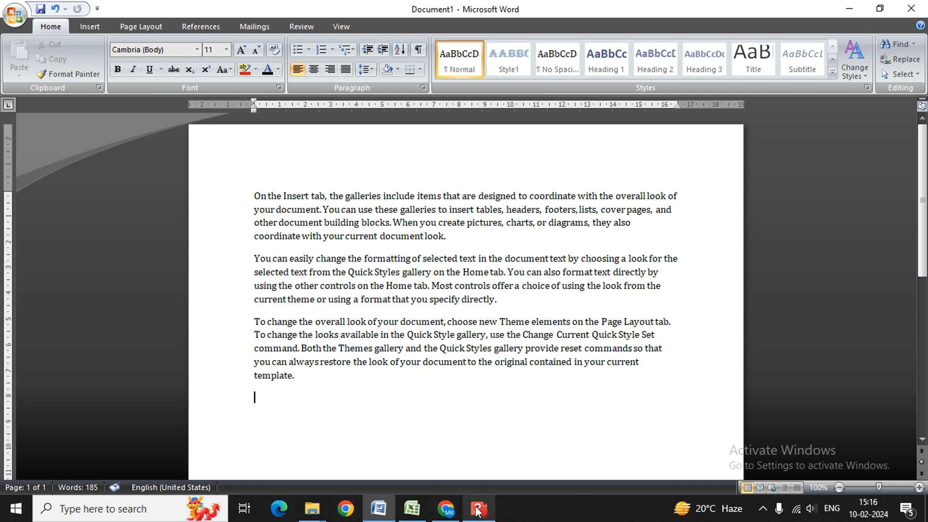
pyautogui.moveTo(477, 509)
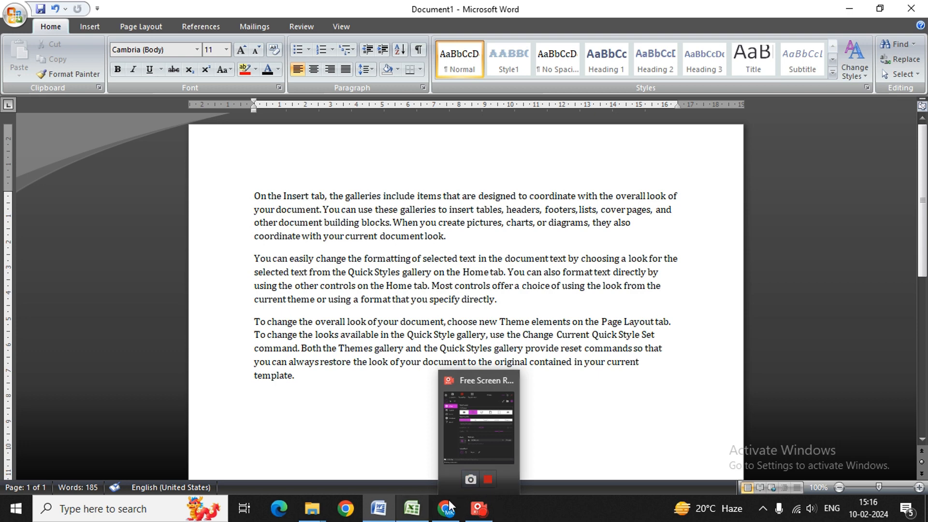
pyautogui.press('BackSpace')
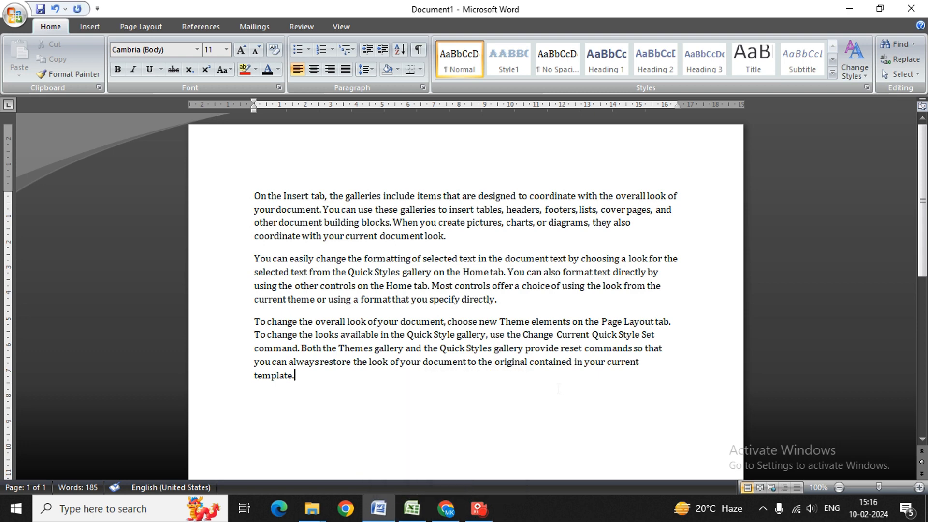
pyautogui.hotkey('ctrl', 'a')
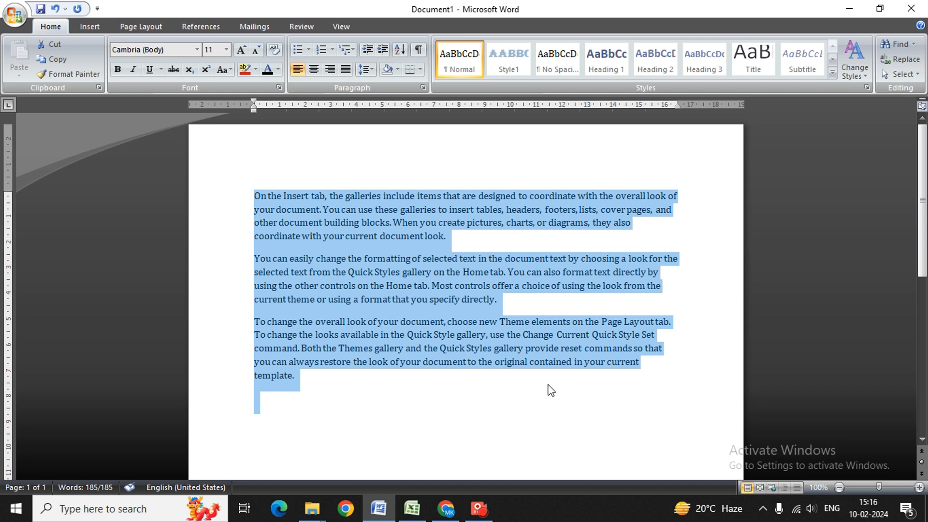
# Bold all the text, paste a second copy at the end, and type 'CTRL A SLECTING' below
pyautogui.hotkey('ctrl', 'b')
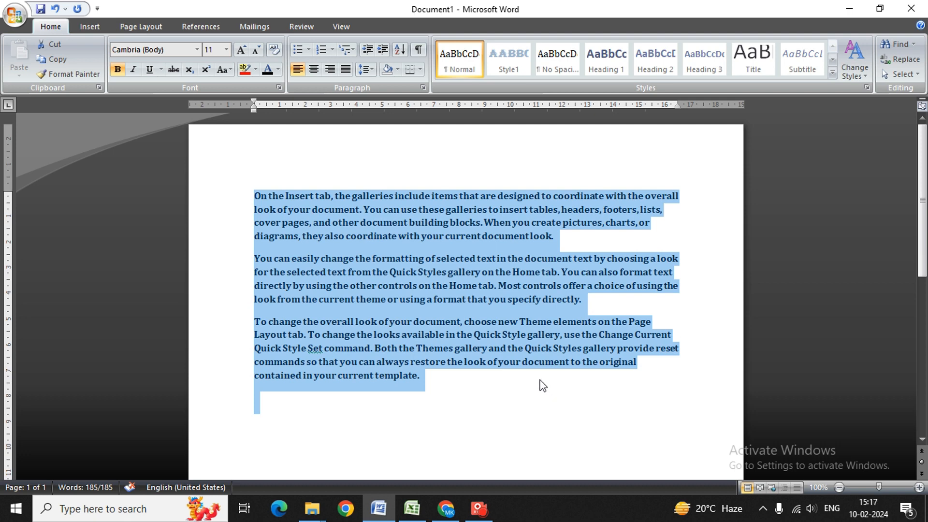
pyautogui.hotkey('ctrl', 'c')
pyautogui.click(266, 401)
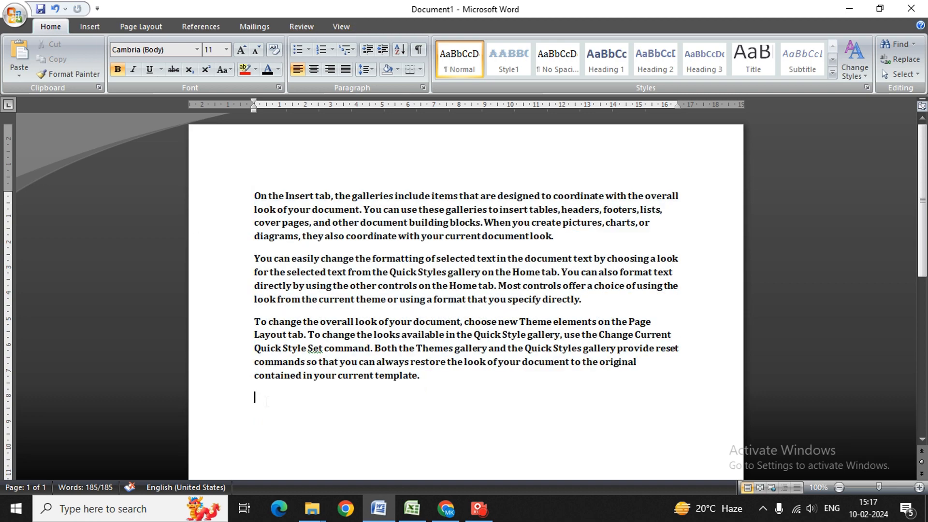
pyautogui.hotkey('ctrl', 'v')
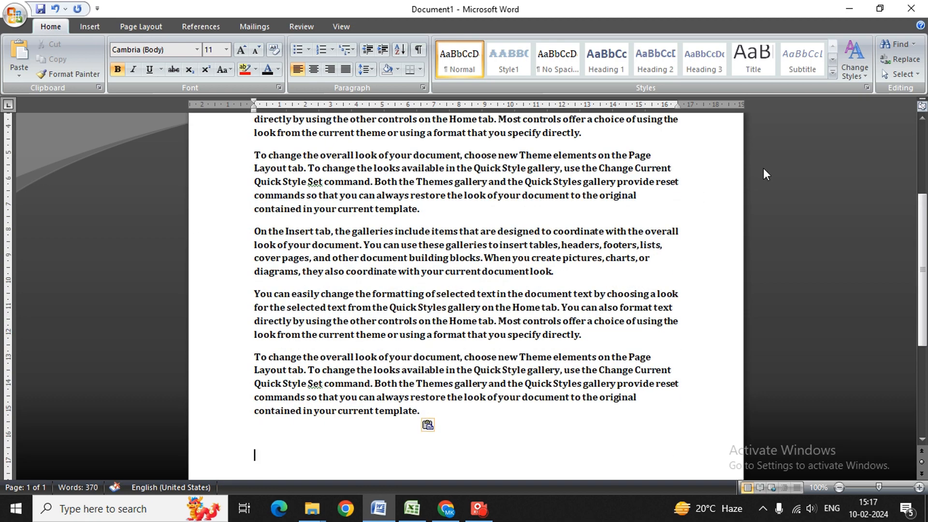
pyautogui.moveTo(922, 246); pyautogui.dragTo(919, 177)
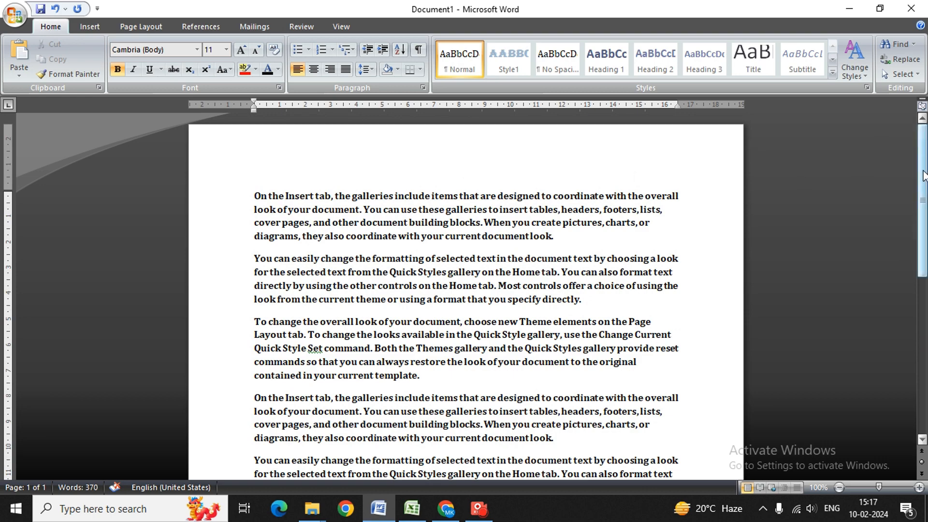
pyautogui.moveTo(923, 171); pyautogui.dragTo(925, 397)
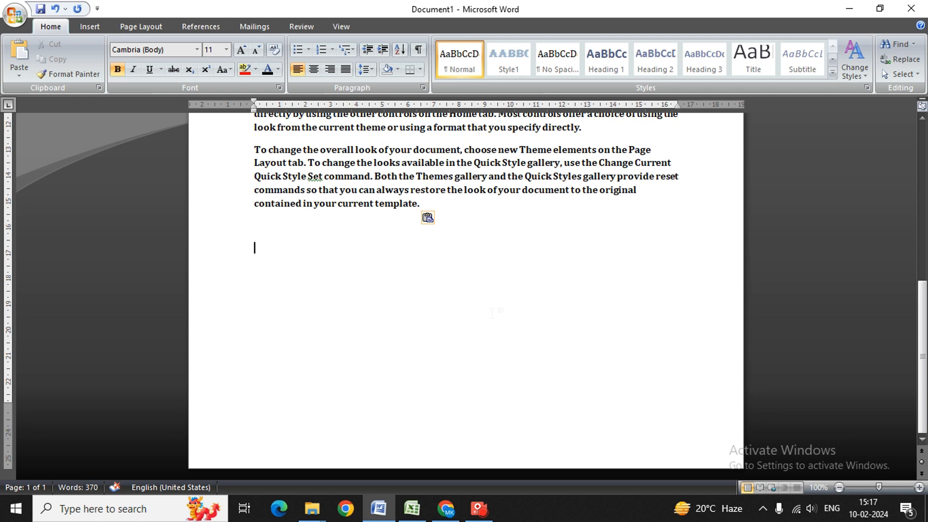
pyautogui.press('Return')
pyautogui.press('Return')
pyautogui.write('CTRL A')
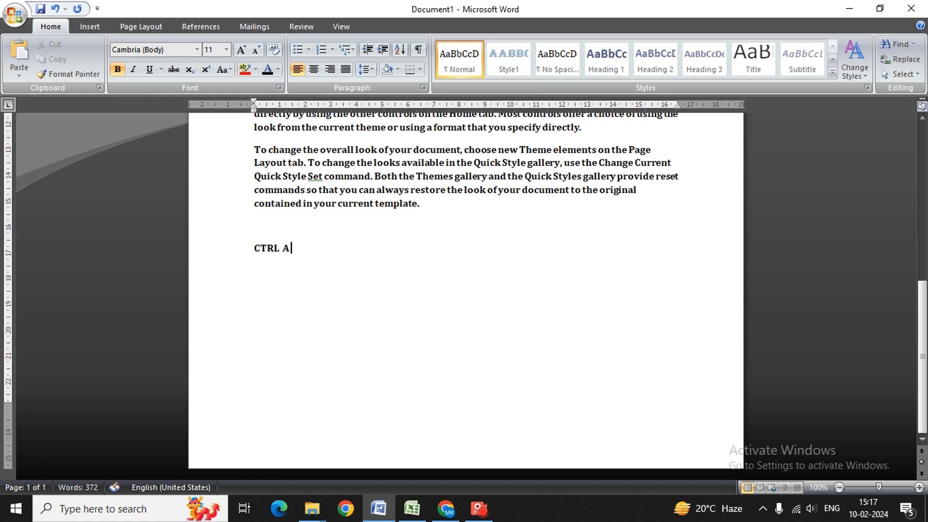
pyautogui.write('  SLECTING')
# Correct the first note so it reads 'CTRL A SELECTING OUR TEXT'
pyautogui.press('BackSpace')
pyautogui.press('BackSpace')
pyautogui.press('BackSpace')
pyautogui.press('BackSpace')
pyautogui.press('BackSpace')
pyautogui.press('BackSpace')
pyautogui.press('BackSpace')
pyautogui.press('BackSpace')
pyautogui.press('BackSpace')
pyautogui.press('BackSpace')
pyautogui.press('BackSpace')
pyautogui.write('A  SELECTINH=')
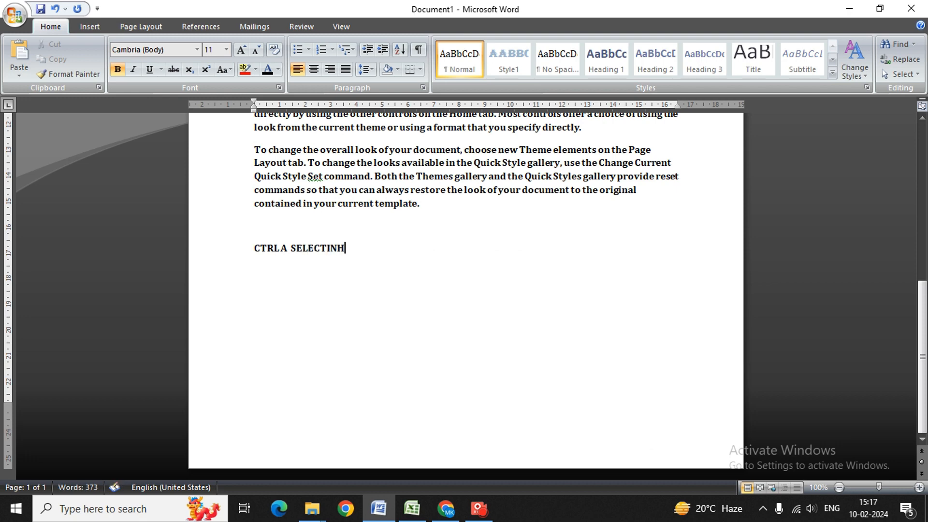
pyautogui.press('BackSpace')
pyautogui.press('BackSpace')
pyautogui.write('G')
pyautogui.press('Left')
pyautogui.write('P')
pyautogui.press('BackSpace')
pyautogui.write('OUR TEXT')
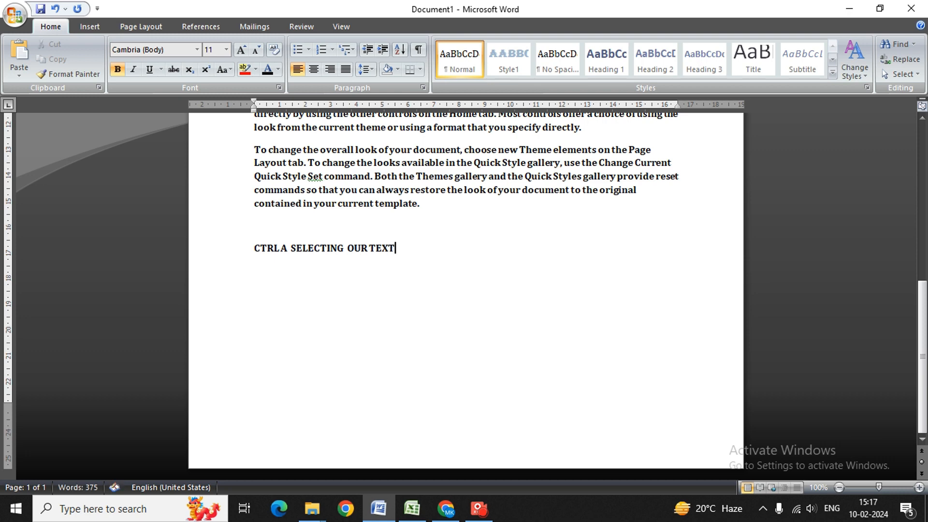
# Add note lines 'CNTRL B BOLD TEXT', 'CNTRL C COPY' and 'CNTRL V PASTE'
pyautogui.press('Return')
pyautogui.write('CNYRL')
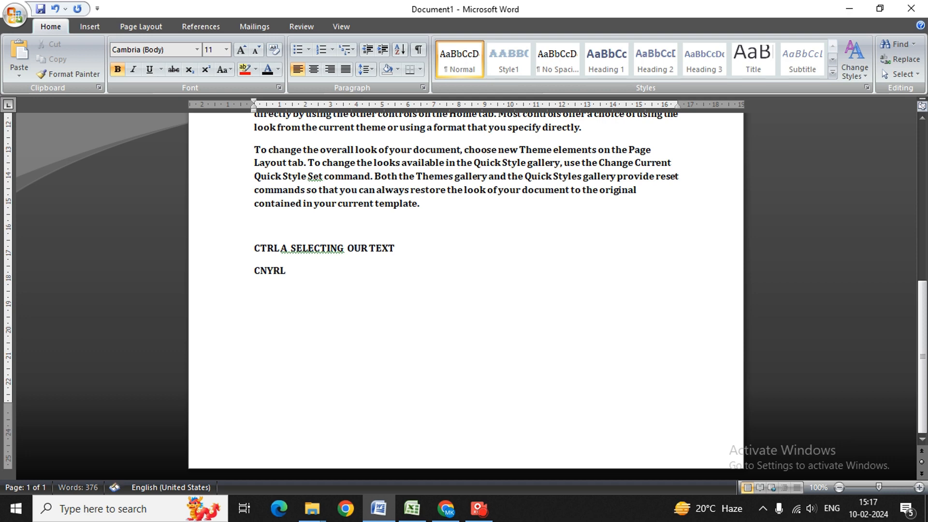
pyautogui.press('BackSpace')
pyautogui.press('BackSpace')
pyautogui.press('BackSpace')
pyautogui.write('TRL B  BOLD T')
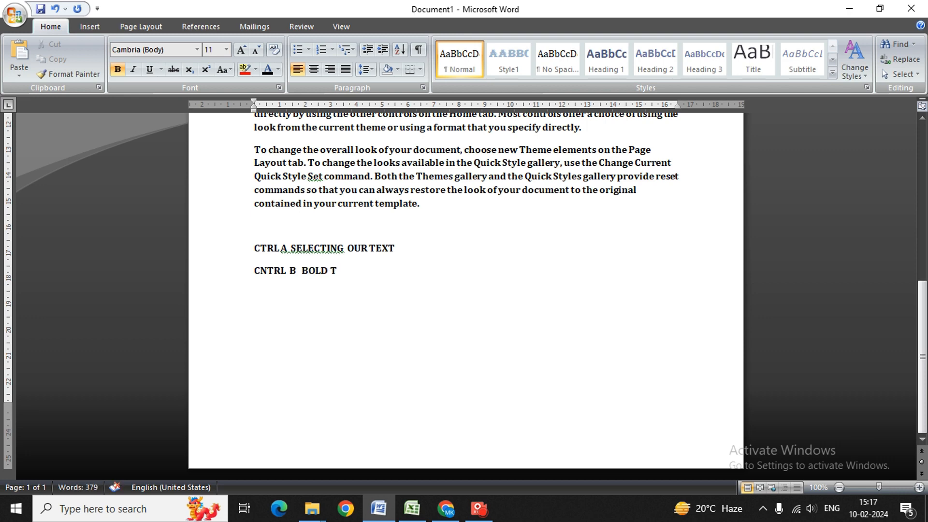
pyautogui.write('EXT')
pyautogui.press('Return')
pyautogui.write('CN')
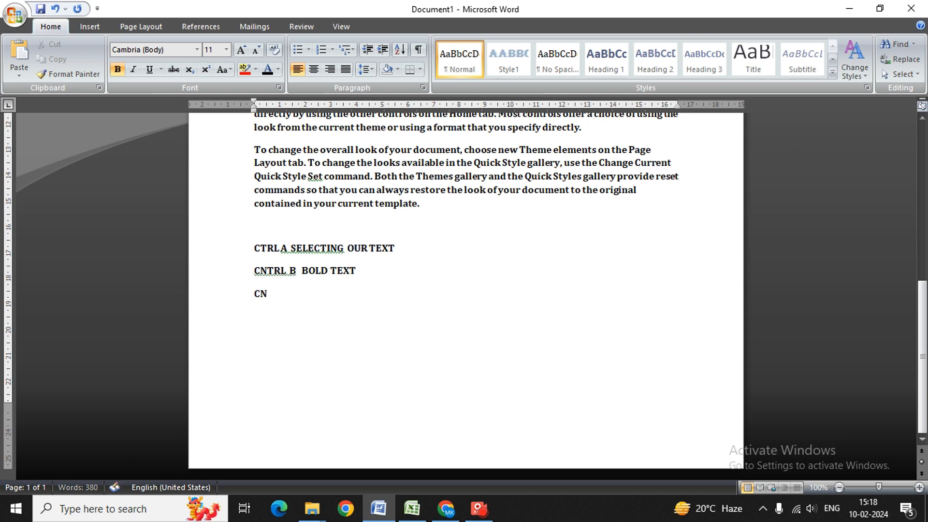
pyautogui.write('TRL C   COPY')
pyautogui.press('Return')
pyautogui.write('CNTRL')
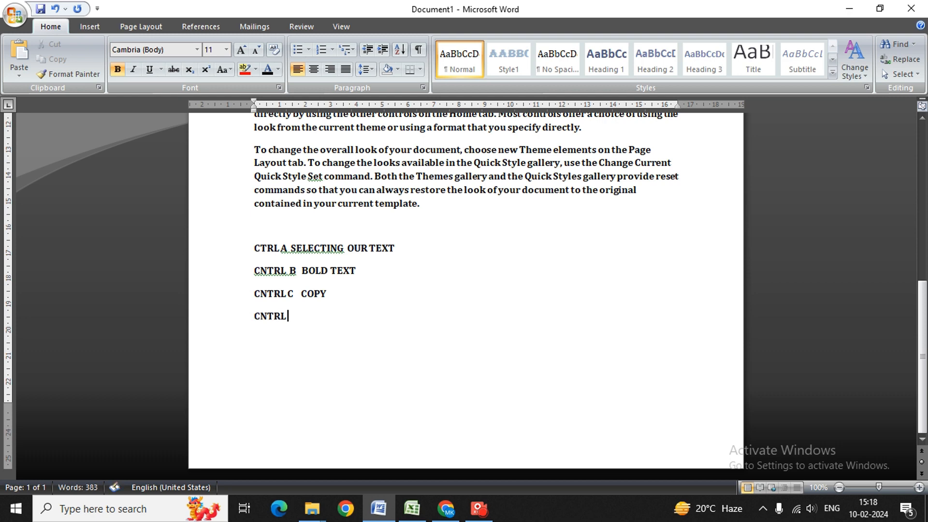
pyautogui.write(' V   PASTE')
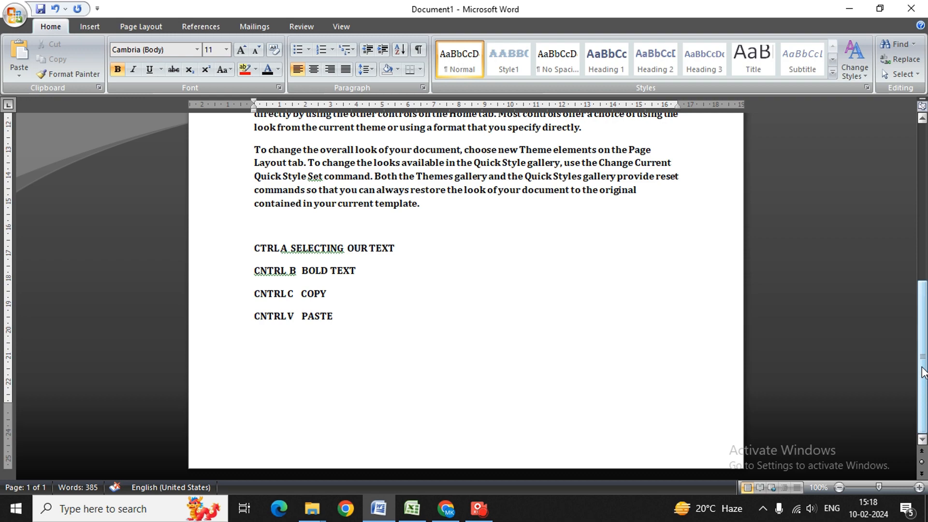
# Select all the text and set it to Algerian, Bold, size 12 in the Font dialog
pyautogui.moveTo(922, 363); pyautogui.dragTo(909, 266)
pyautogui.moveTo(902, 239); pyautogui.dragTo(894, 181)
pyautogui.scroll(4, 914, 213)
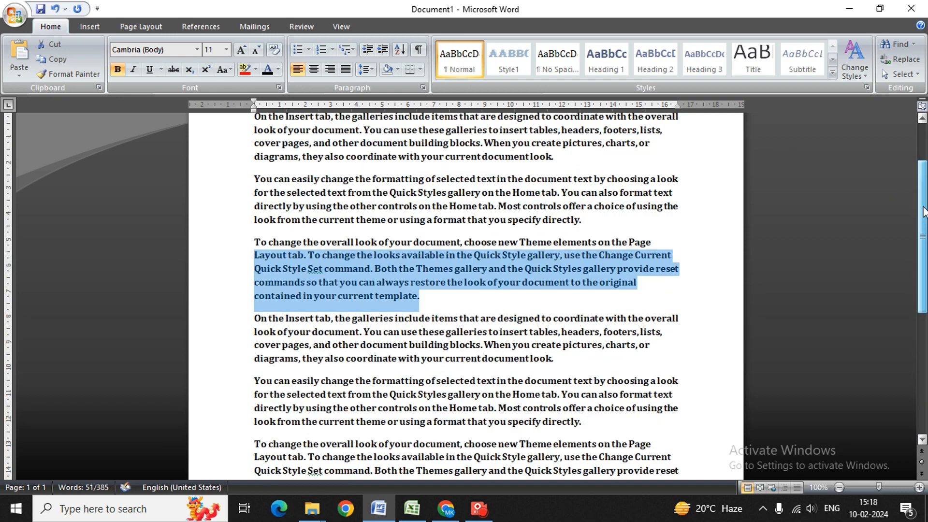
pyautogui.moveTo(235, 203); pyautogui.dragTo(239, 321)
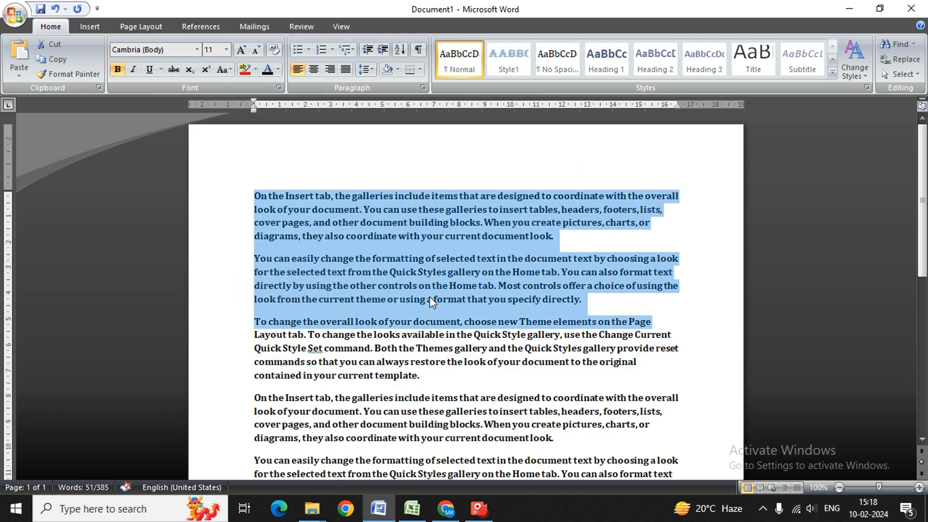
pyautogui.hotkey('ctrl', 'a')
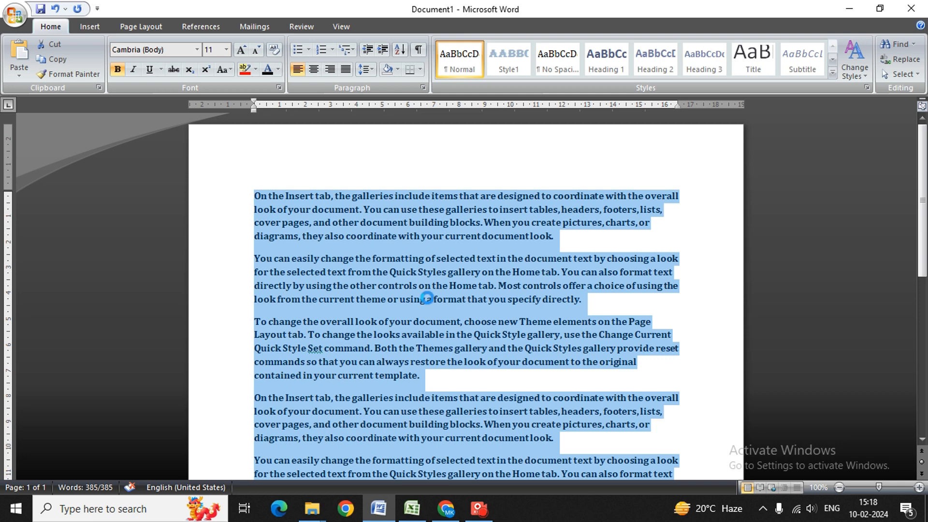
pyautogui.hotkey('ctrl', 'd')
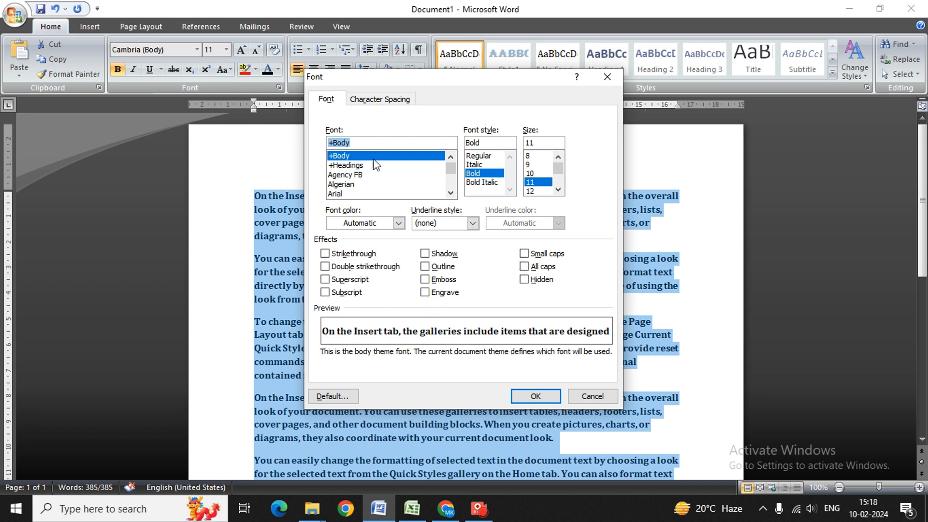
pyautogui.click(365, 184)
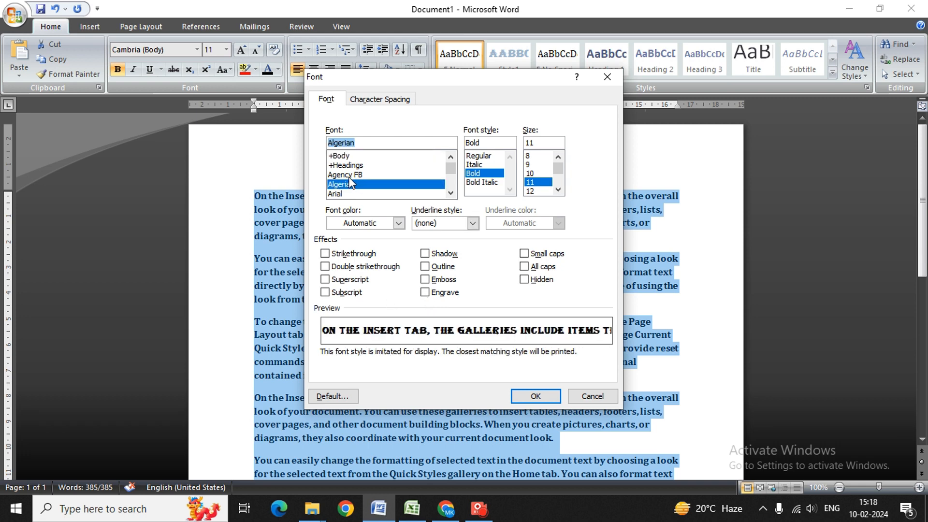
pyautogui.click(483, 182)
pyautogui.click(483, 173)
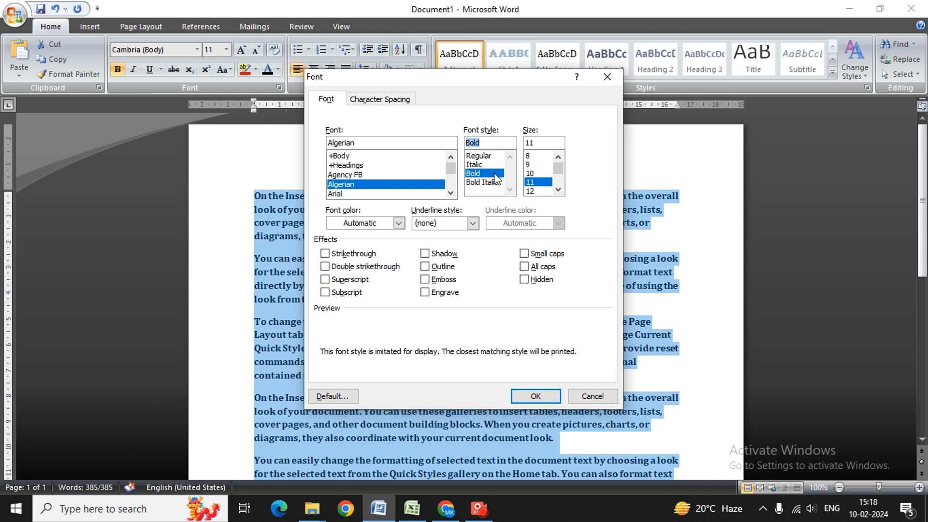
pyautogui.click(534, 173)
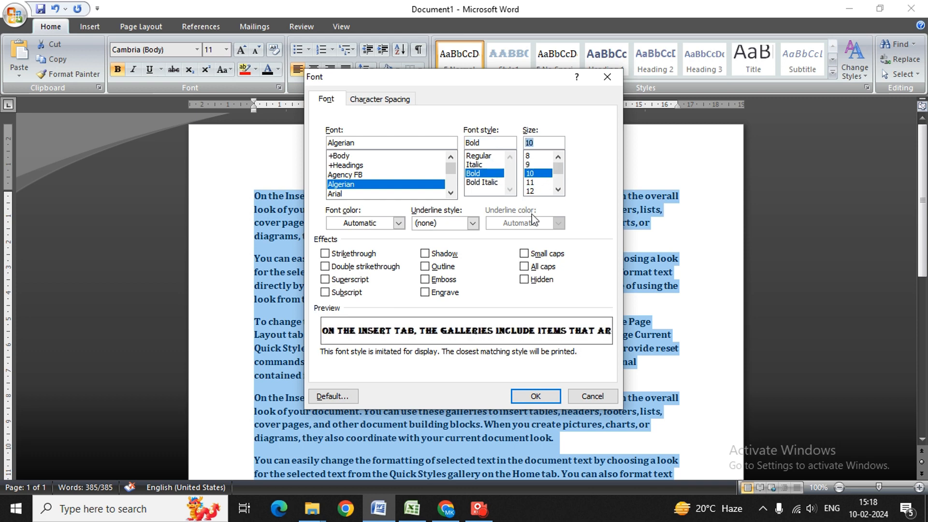
pyautogui.click(530, 191)
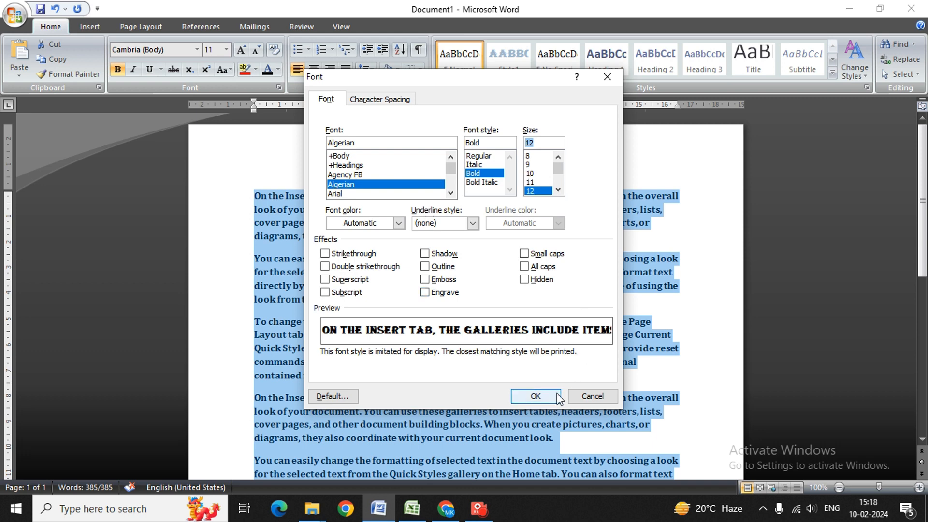
pyautogui.click(535, 396)
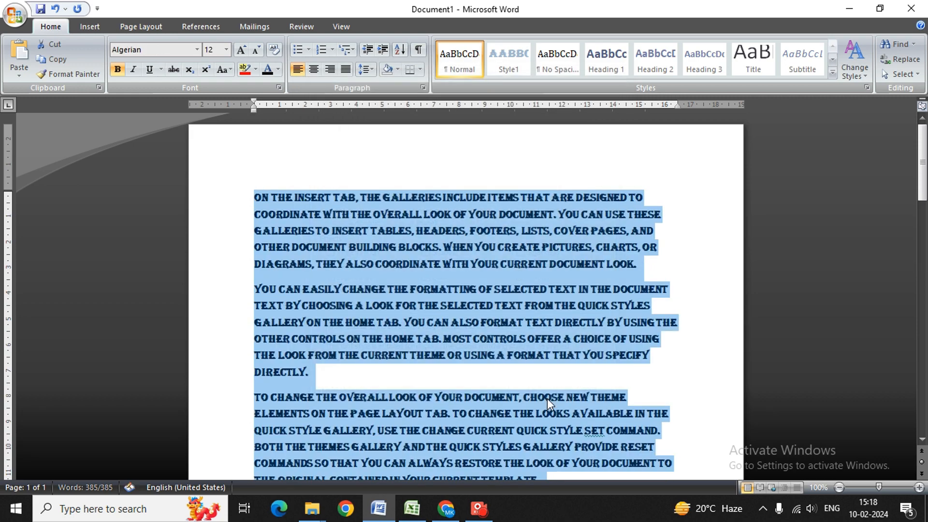
# Add a final note line 'CNTRL D FORMAT' at the end of the document
pyautogui.hotkey('ctrl', 'End')
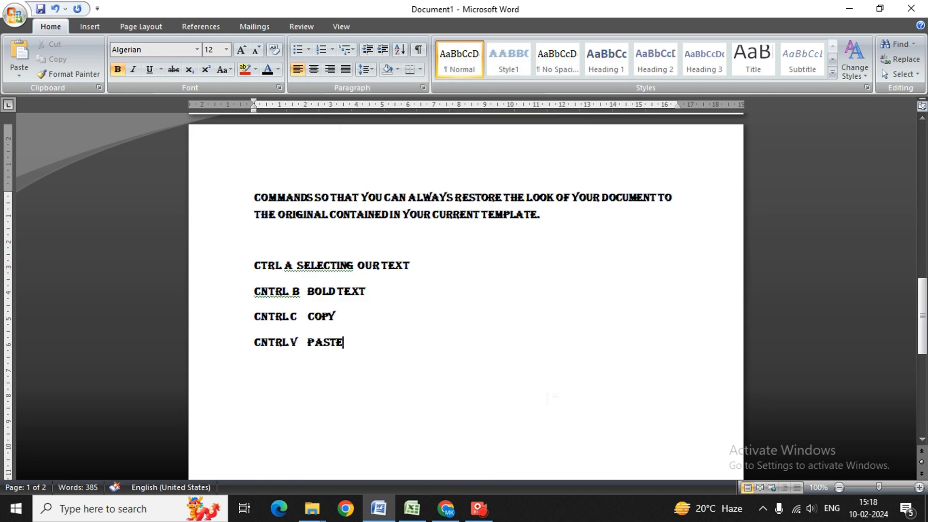
pyautogui.press('Return')
pyautogui.write('CNTRL D')
pyautogui.write('FOR')
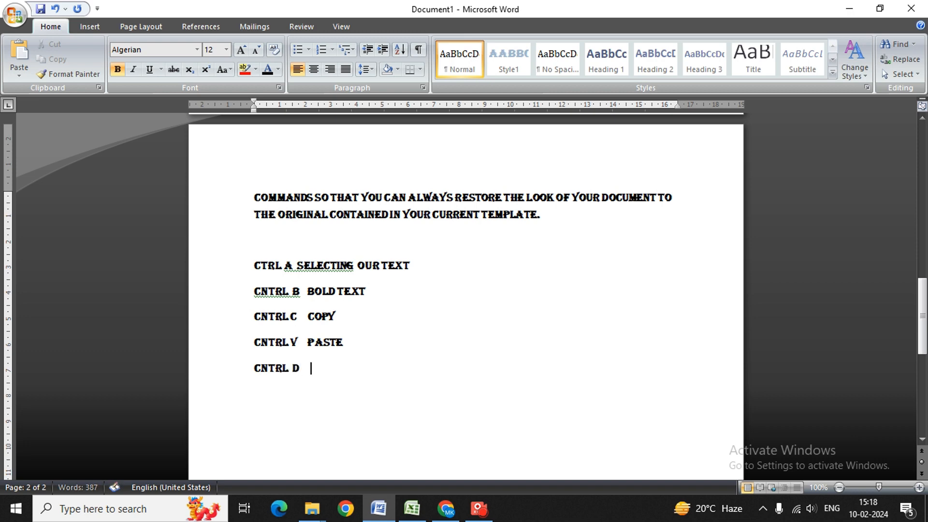
pyautogui.write('MAT')
pyautogui.click(506, 347)
pyautogui.moveTo(925, 357); pyautogui.dragTo(923, 160)
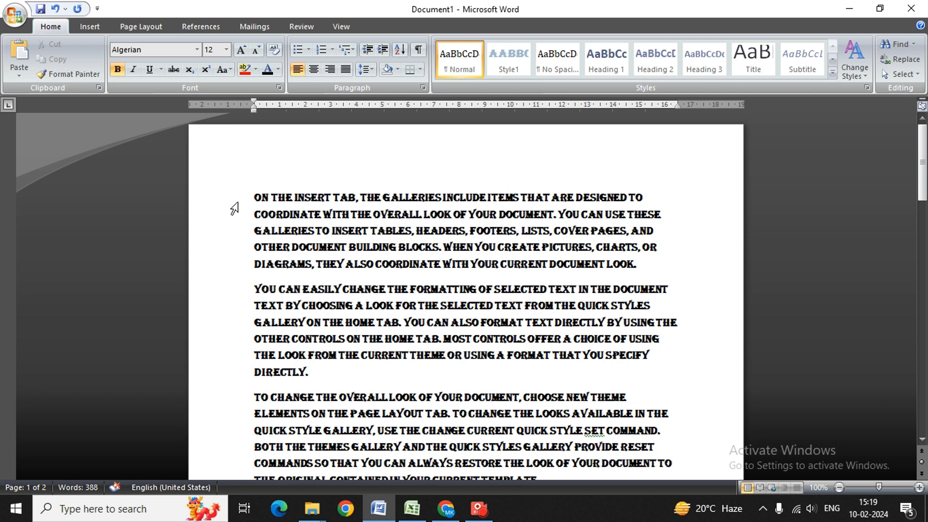
# Select the whole document and centre-align every paragraph with Ctrl+E
pyautogui.tripleClick(235, 209)
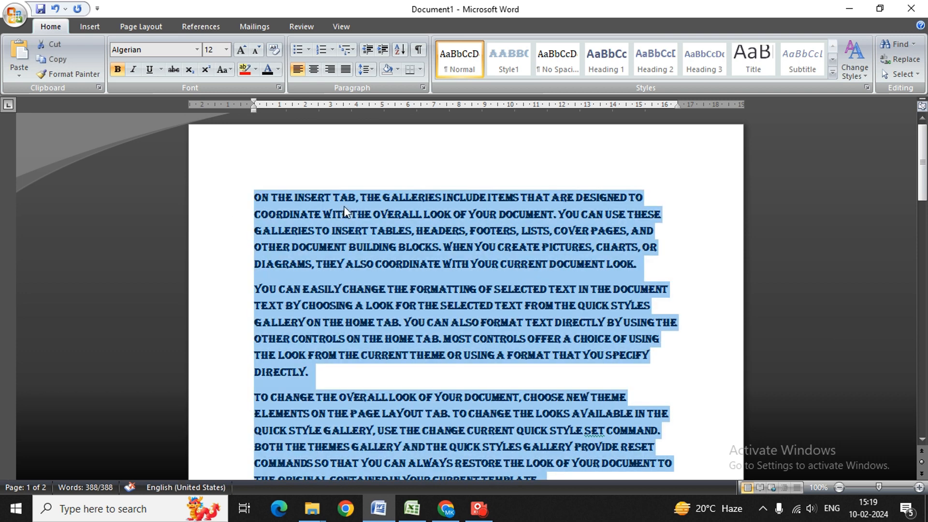
pyautogui.hotkey('ctrl', 'e')
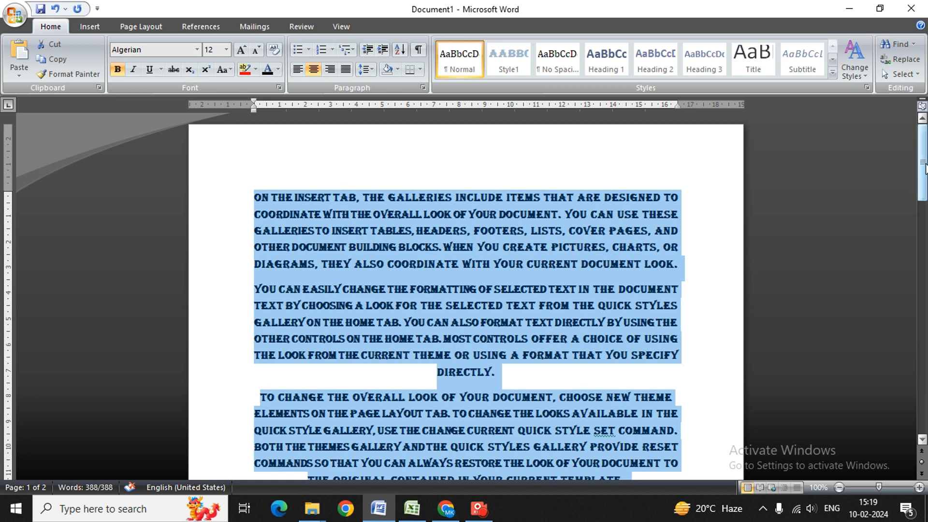
pyautogui.moveTo(922, 162)
pyautogui.mouseDown()
pyautogui.moveTo(922, 228)
pyautogui.moveTo(922, 164)
pyautogui.mouseUp()
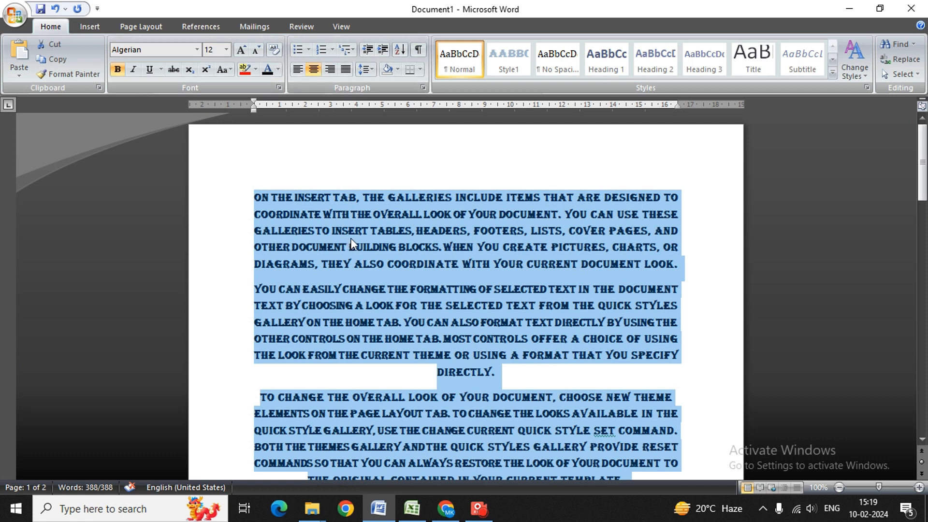
pyautogui.hotkey('ctrl', 'f')
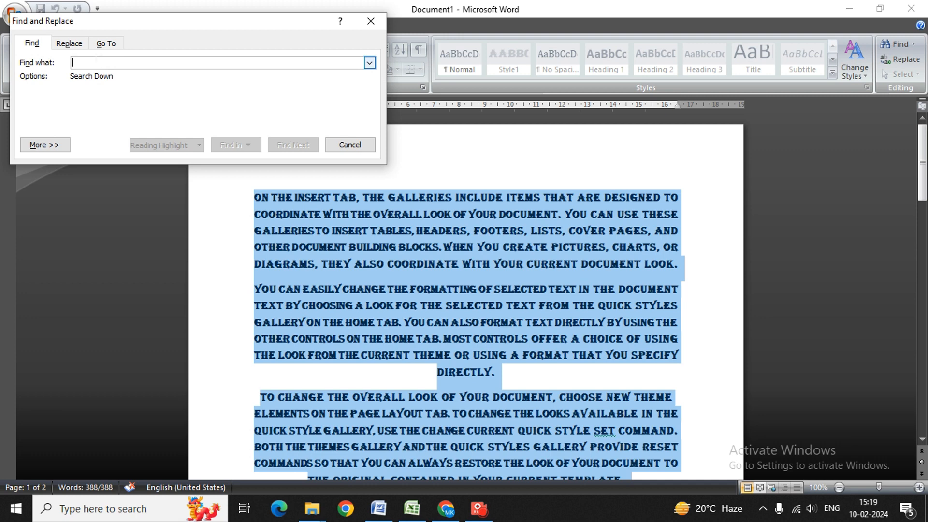
pyautogui.write('T')
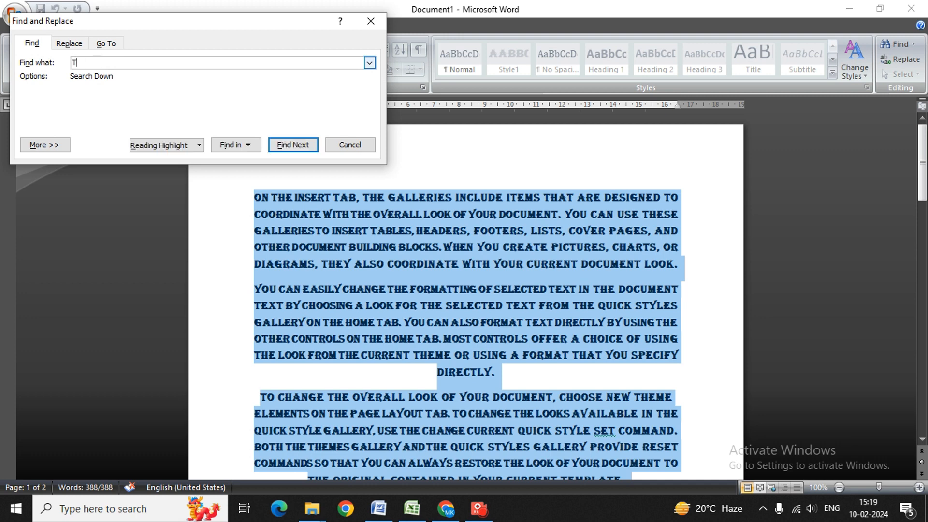
pyautogui.write('HE')
pyautogui.click(311, 149)
pyautogui.click(311, 150)
pyautogui.click(311, 150)
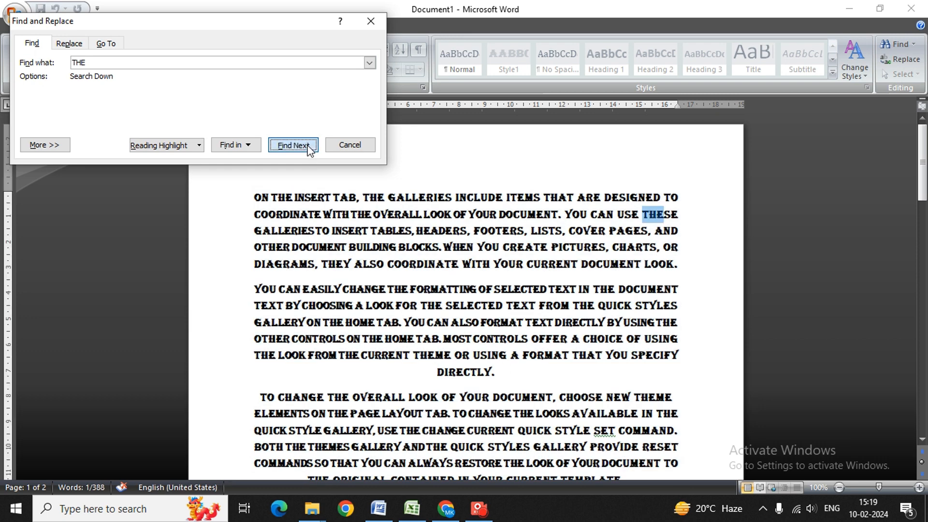
pyautogui.click(310, 151)
pyautogui.click(309, 151)
pyautogui.click(309, 150)
pyautogui.click(309, 151)
pyautogui.click(309, 150)
pyautogui.click(309, 150)
pyautogui.click(309, 151)
pyautogui.click(309, 150)
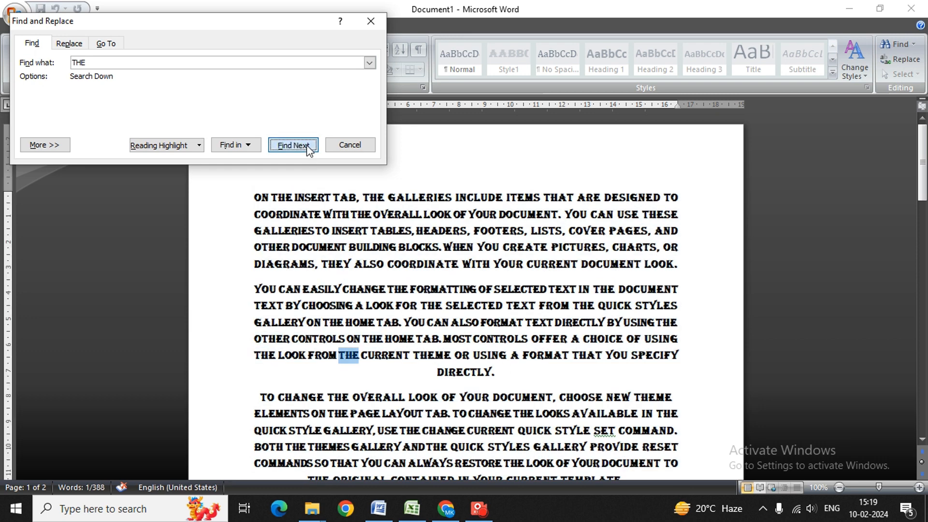
pyautogui.click(310, 151)
pyautogui.click(309, 150)
pyautogui.click(309, 150)
pyautogui.click(310, 150)
pyautogui.click(309, 150)
pyautogui.click(309, 151)
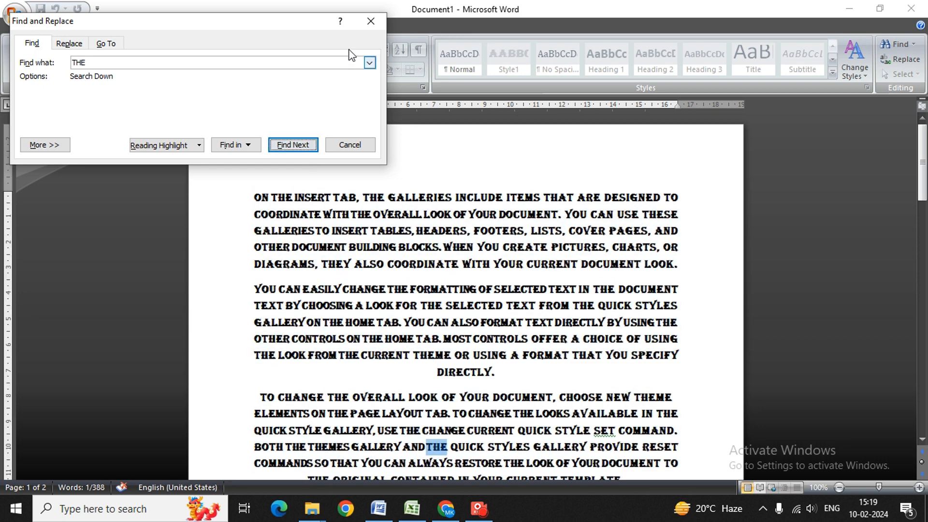
pyautogui.click(371, 22)
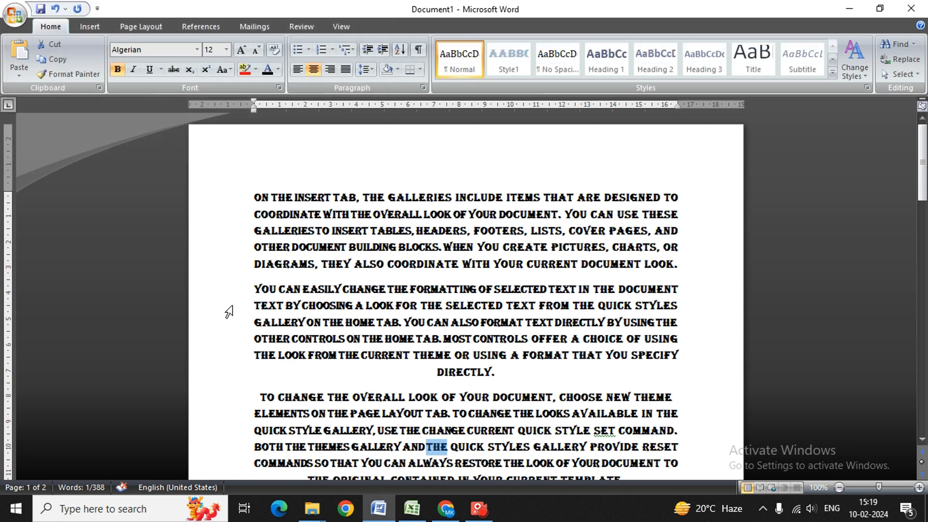
# Replace all occurrences of 'THE' with 'ARE' across the document and close Find and Replace
pyautogui.hotkey('ctrl', 'g')
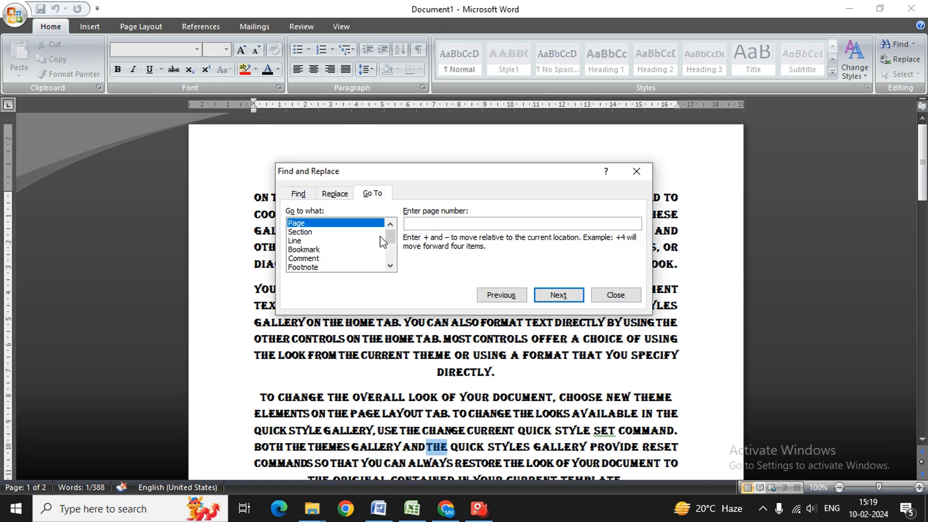
pyautogui.click(342, 197)
pyautogui.click(357, 253)
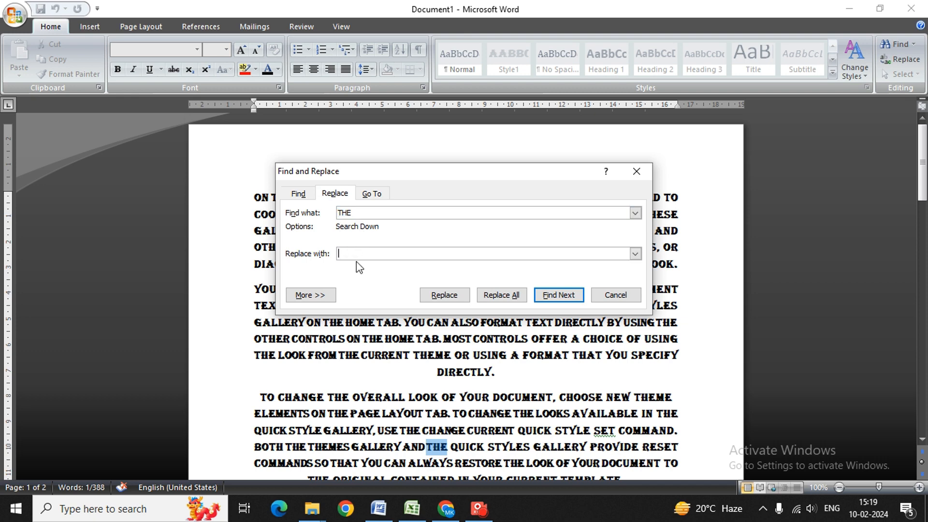
pyautogui.write('ARE')
pyautogui.press('Return')
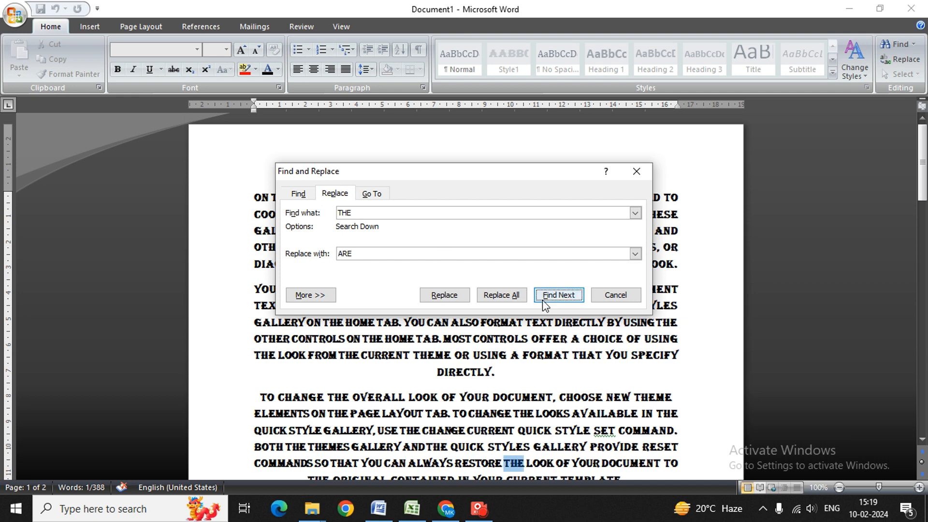
pyautogui.click(514, 296)
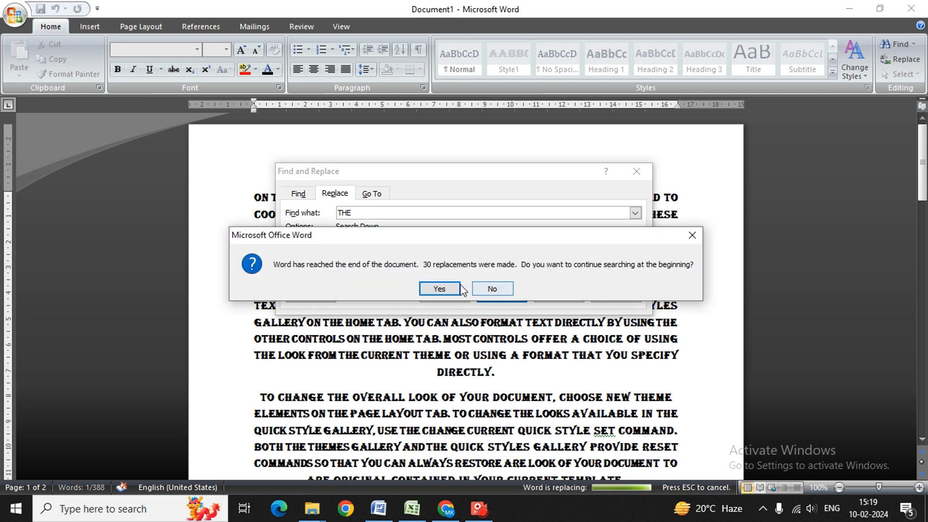
pyautogui.click(439, 288)
pyautogui.click(462, 289)
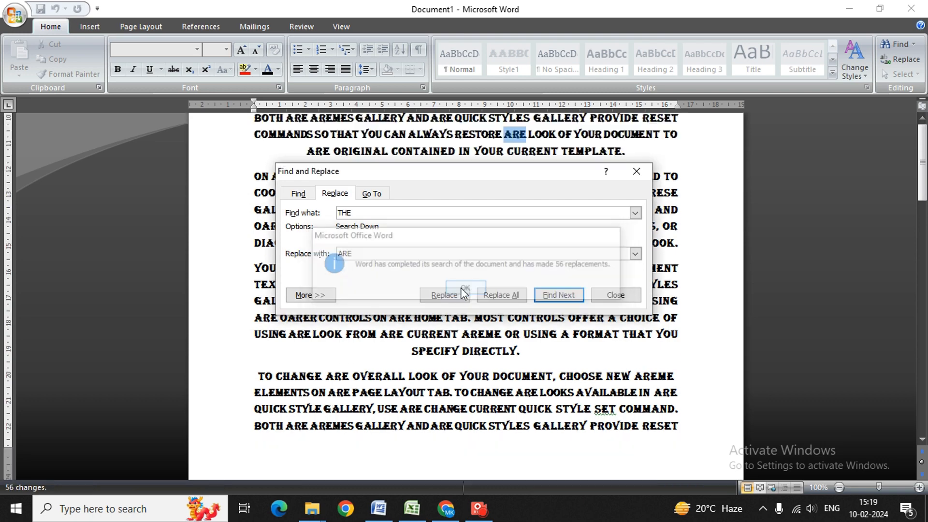
pyautogui.click(626, 182)
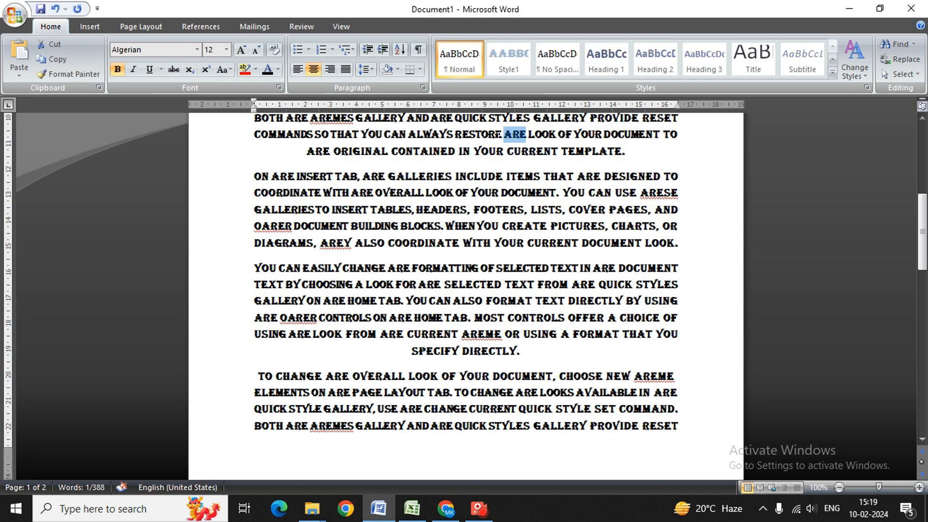
pyautogui.moveTo(923, 209); pyautogui.dragTo(922, 140)
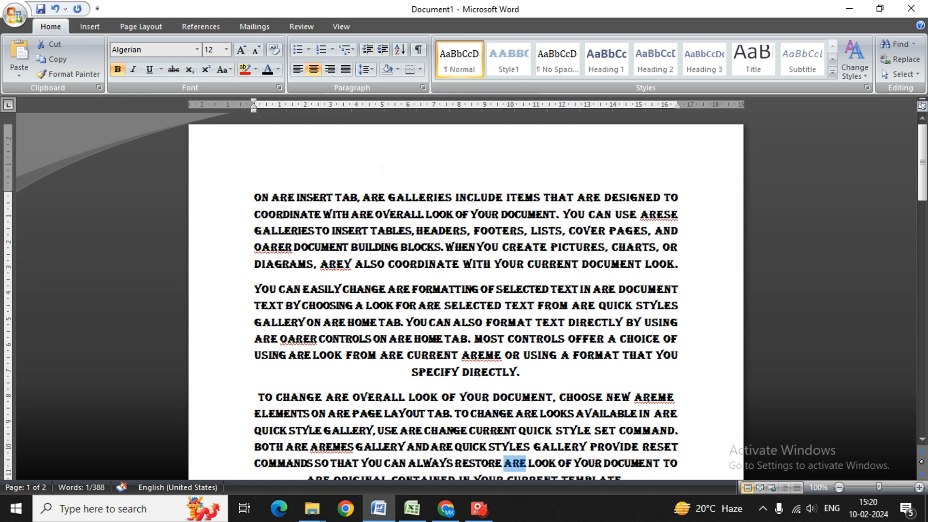
pyautogui.hotkey('ctrl', 'h')
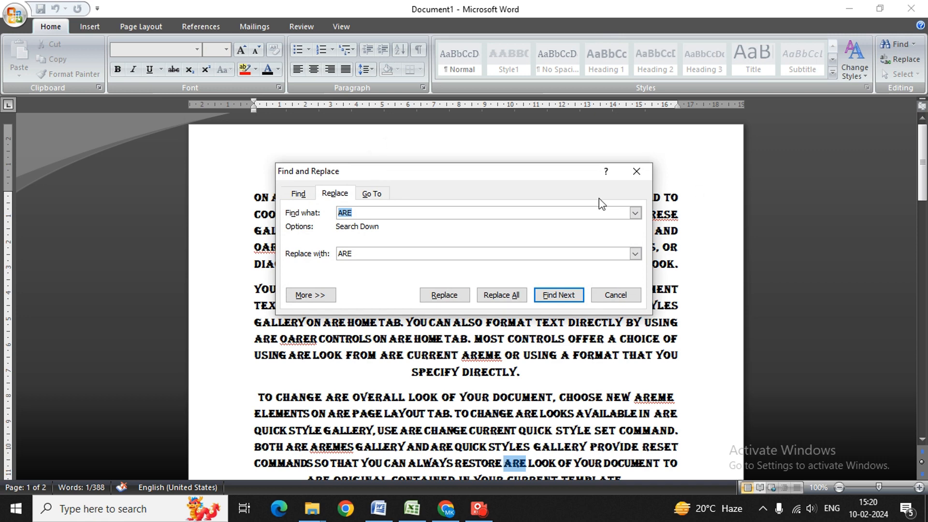
pyautogui.click(633, 170)
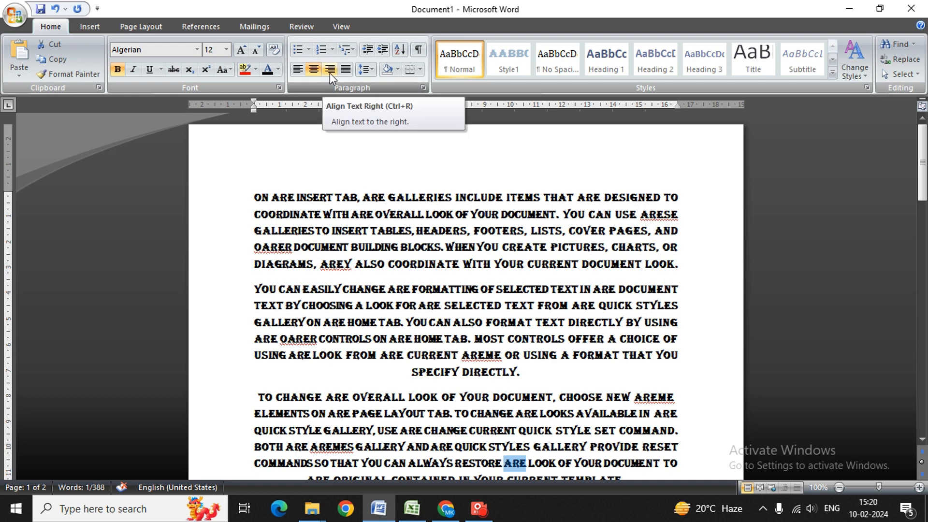
# Make all the text italic and justified, then bring up Insert Hyperlink with Ctrl+K
pyautogui.hotkey('ctrl', 'i')
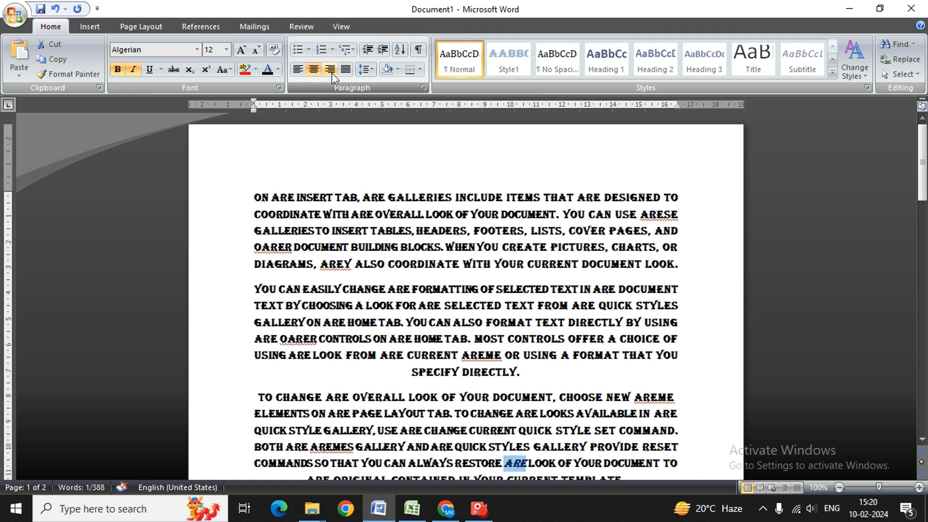
pyautogui.hotkey('ctrl', 'a')
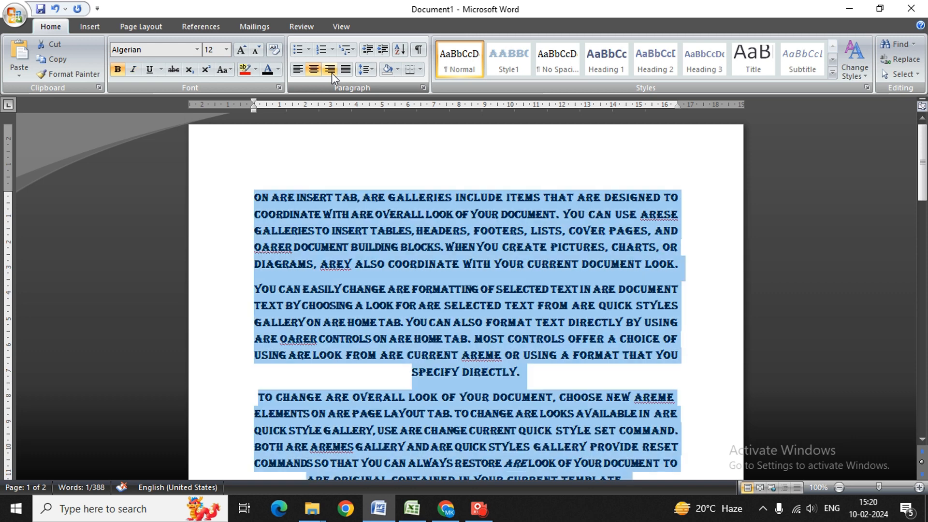
pyautogui.hotkey('ctrl', 'i')
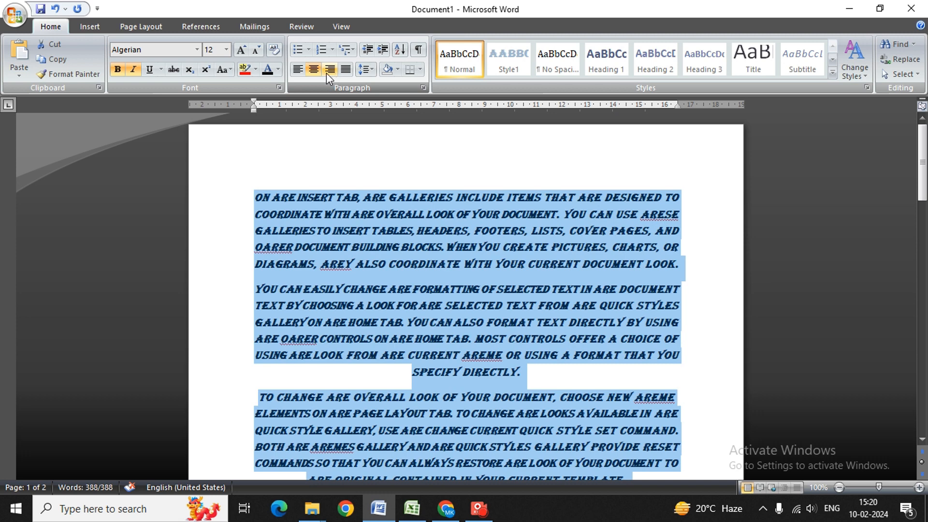
pyautogui.hotkey('ctrl', 'j')
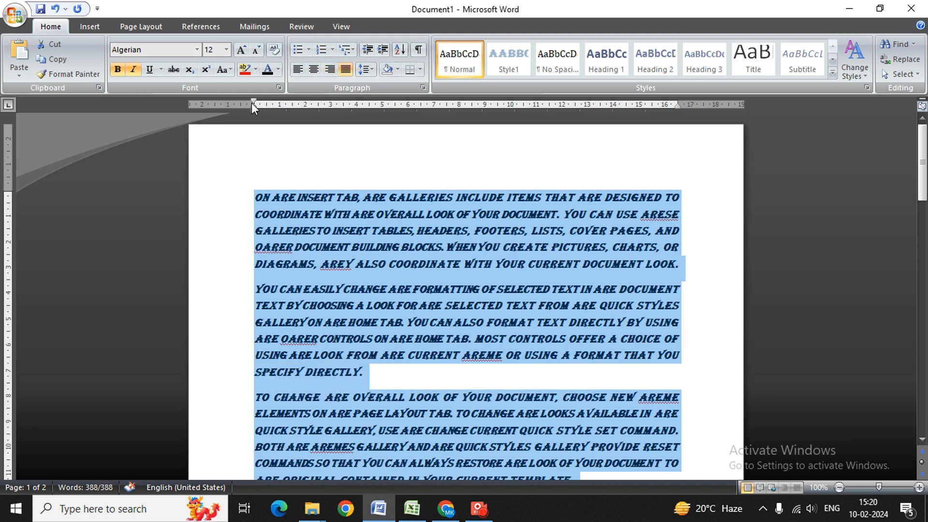
pyautogui.moveTo(922, 162)
pyautogui.mouseDown()
pyautogui.moveTo(922, 280)
pyautogui.moveTo(922, 162)
pyautogui.mouseUp()
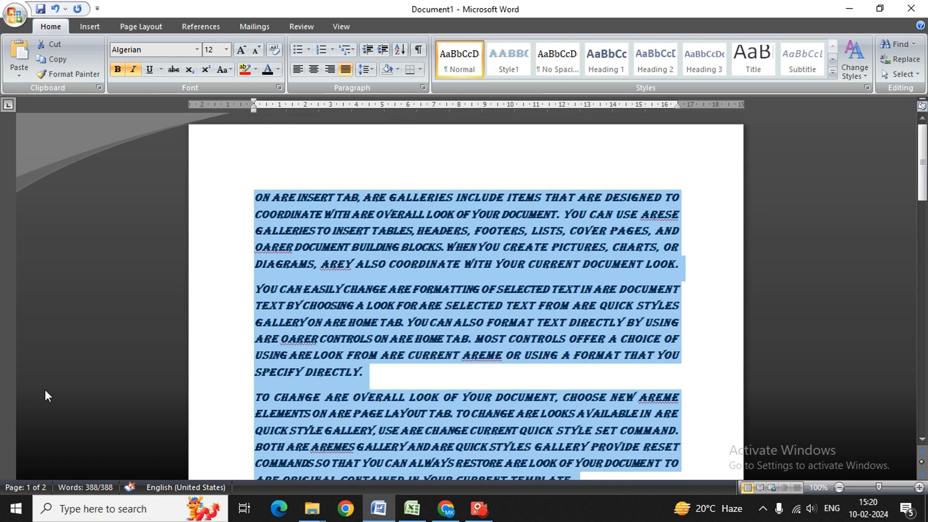
pyautogui.hotkey('ctrl', 'k')
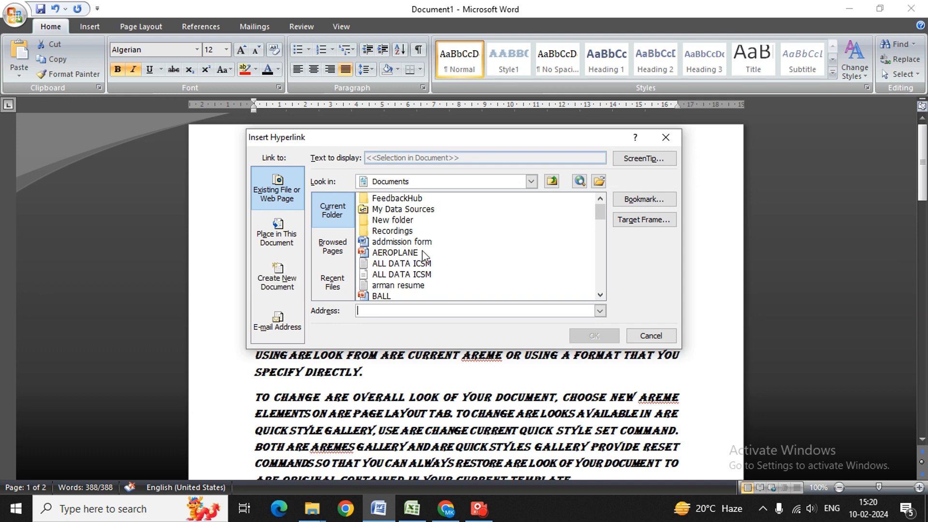
# Dismiss the hyperlink dialog, left-align and indent the text, then start blank Document2
pyautogui.click(666, 139)
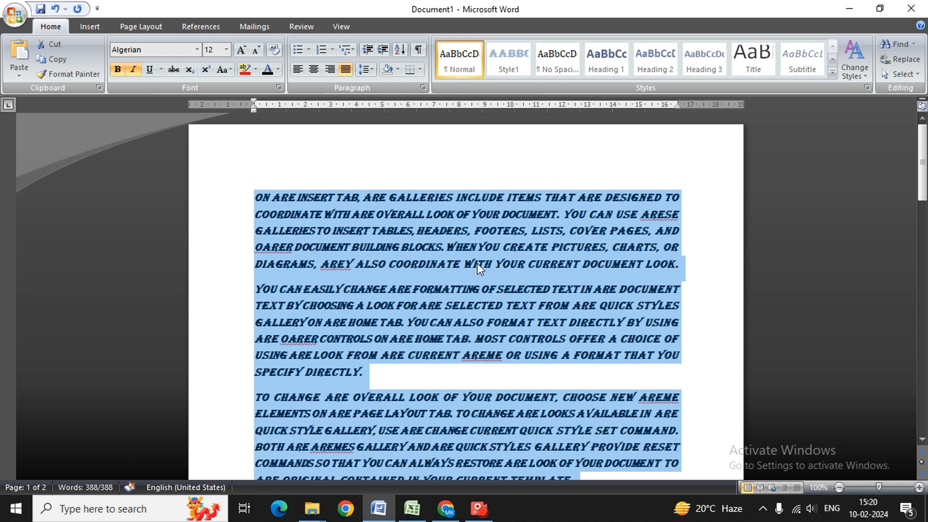
pyautogui.hotkey('ctrl', 'l')
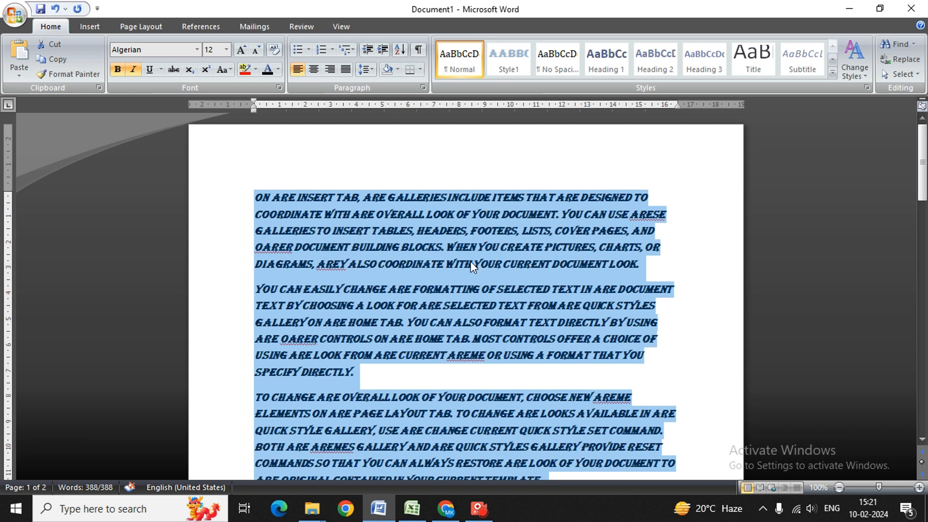
pyautogui.hotkey('ctrl', 'm')
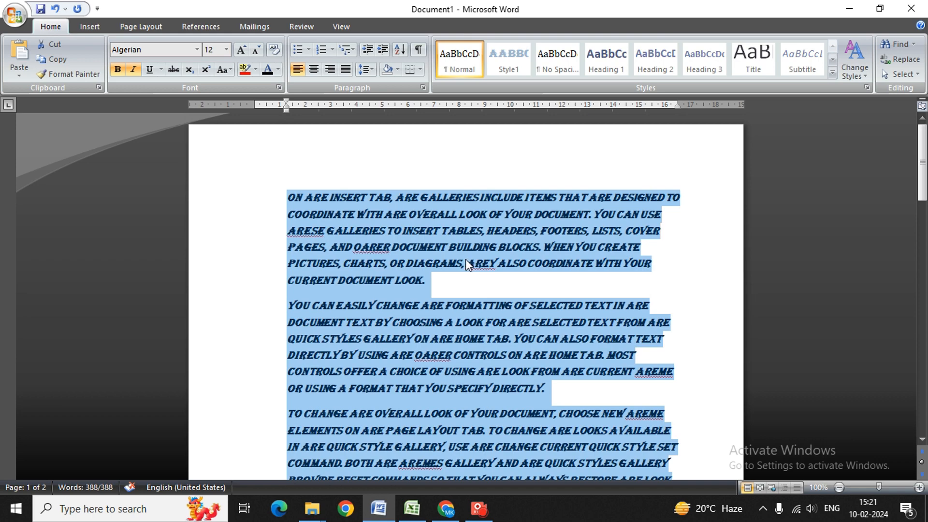
pyautogui.hotkey('ctrl', 'n')
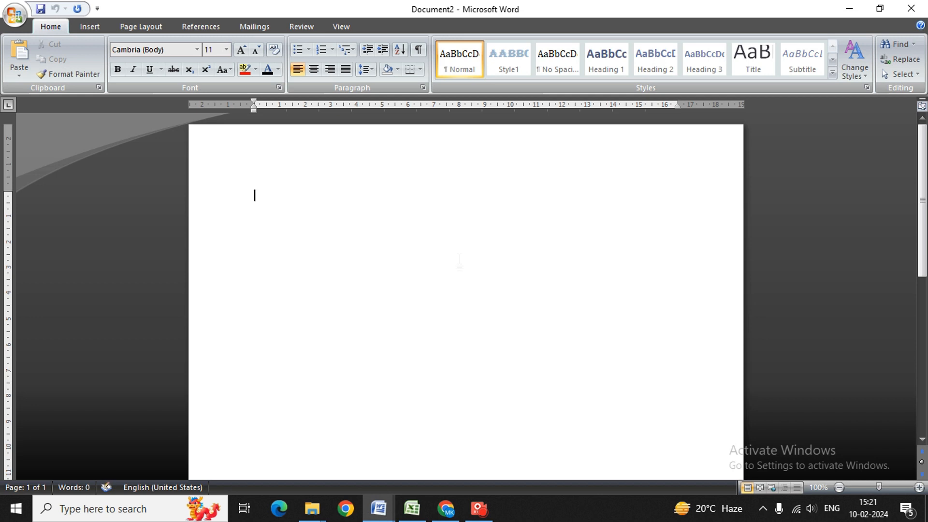
# Close blank Document2, briefly show and dismiss the Open dialog (Ctrl+O), then open Print (Ctrl+P)
pyautogui.click(911, 8)
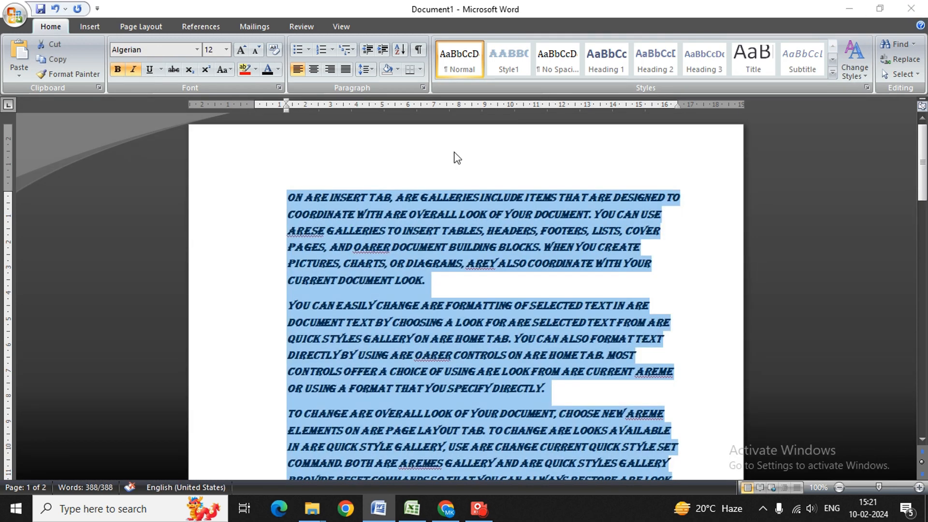
pyautogui.hotkey('ctrl', 'o')
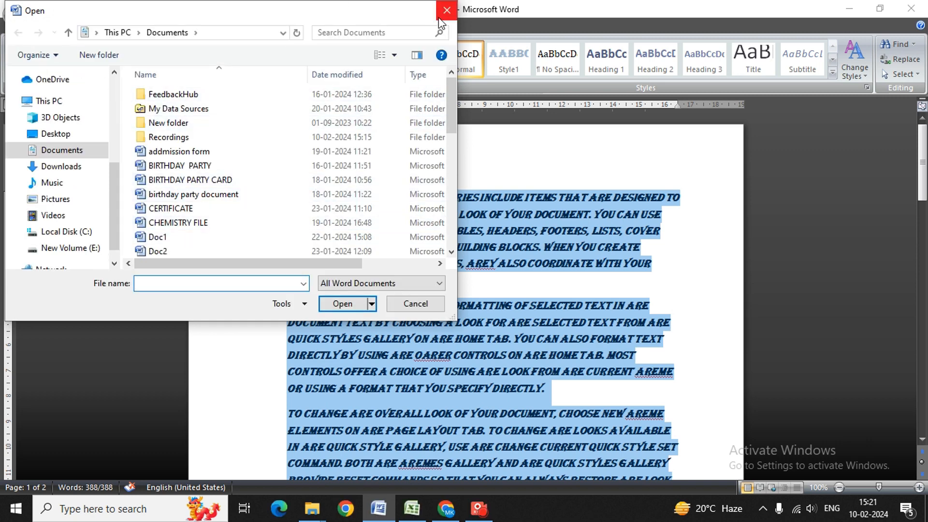
pyautogui.click(451, 13)
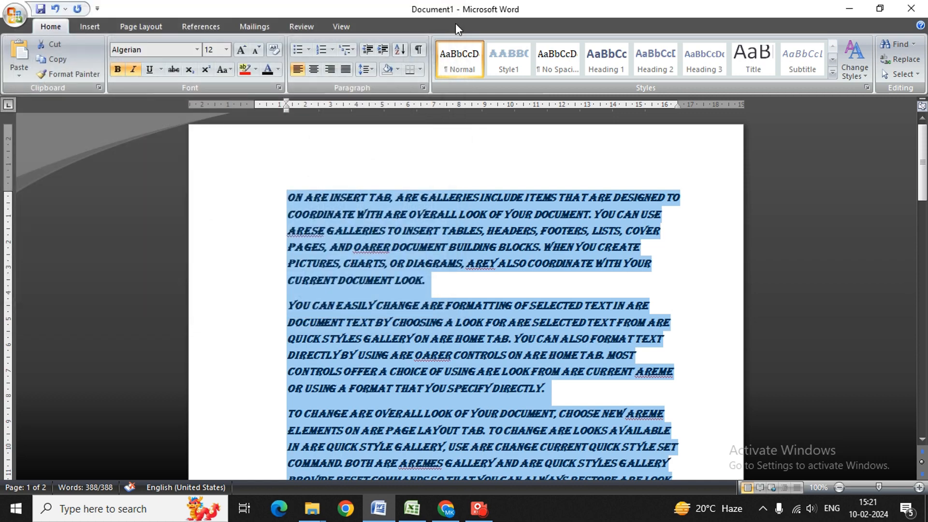
pyautogui.hotkey('ctrl', 'p')
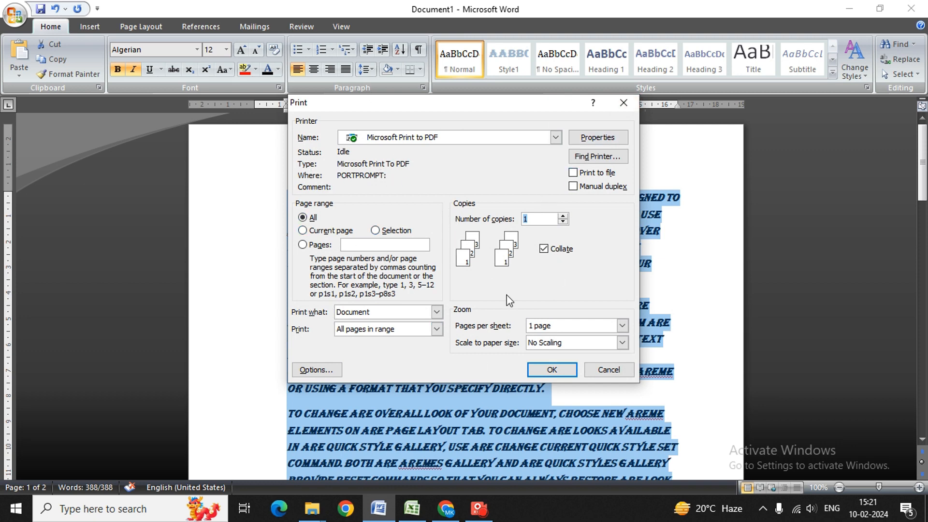
# Dismiss Print, remove the paragraphs' left indent with Ctrl+Shift+M, and right-align them with Ctrl+R
pyautogui.click(625, 103)
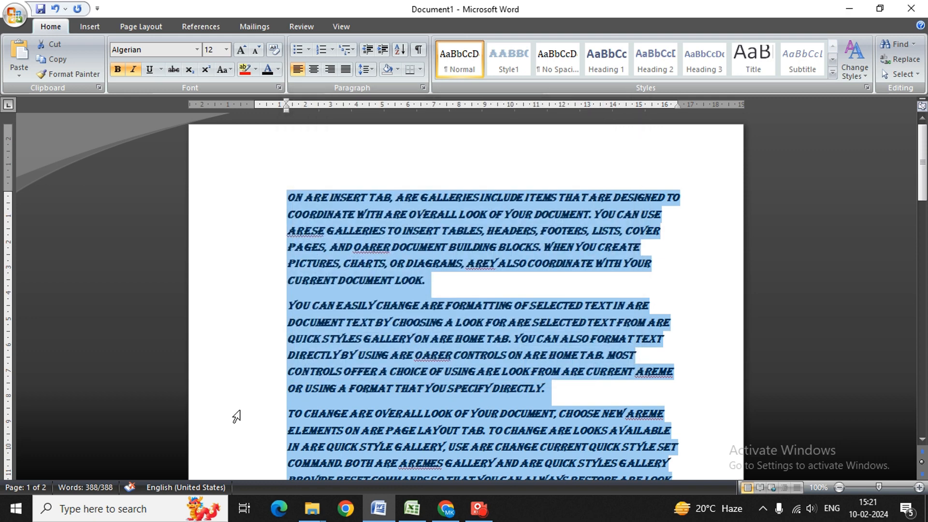
pyautogui.hotkey('ctrl', 'shift', 'm')
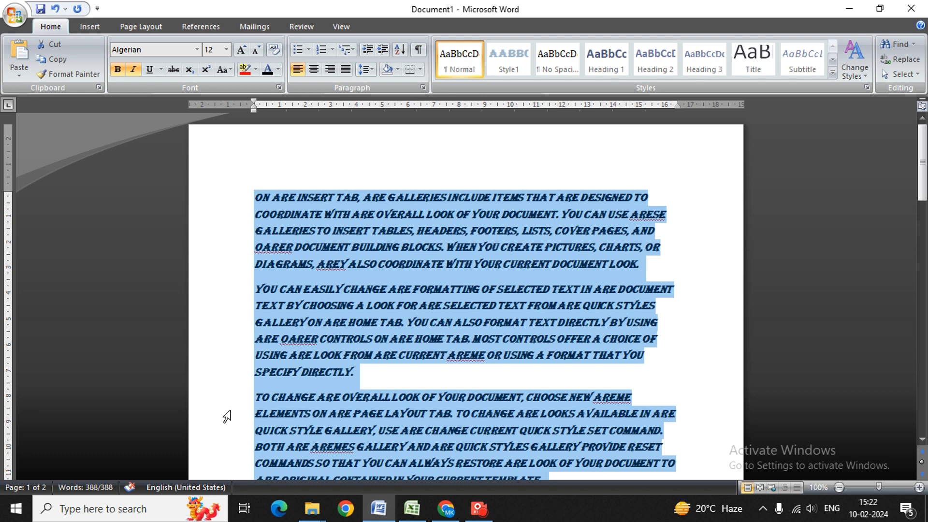
pyautogui.hotkey('ctrl', 'r')
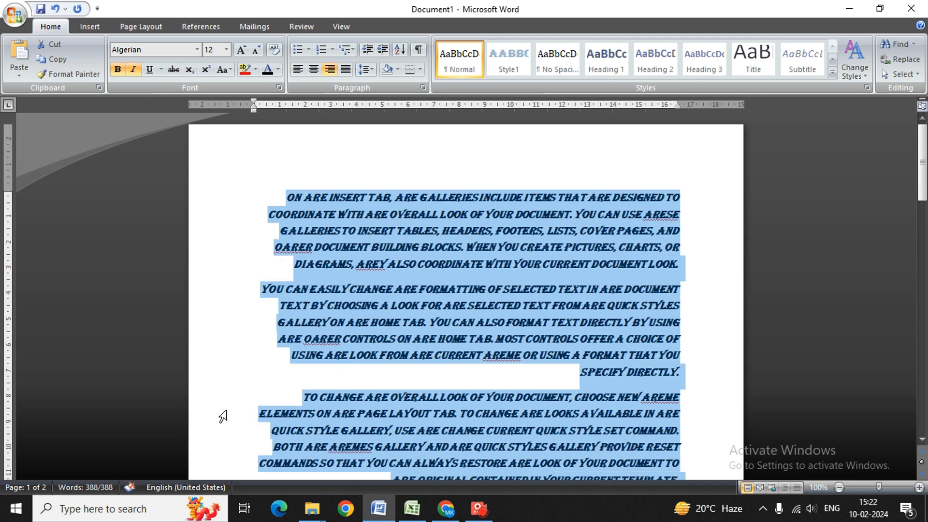
# Show and dismiss Save As without saving, then give the paragraphs a 1.27 cm hanging indent
pyautogui.hotkey('ctrl', 's')
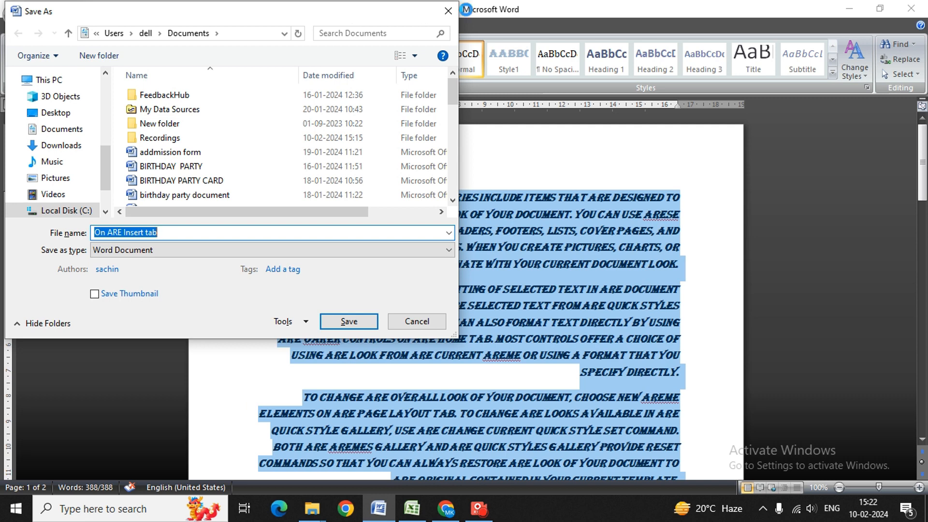
pyautogui.click(448, 10)
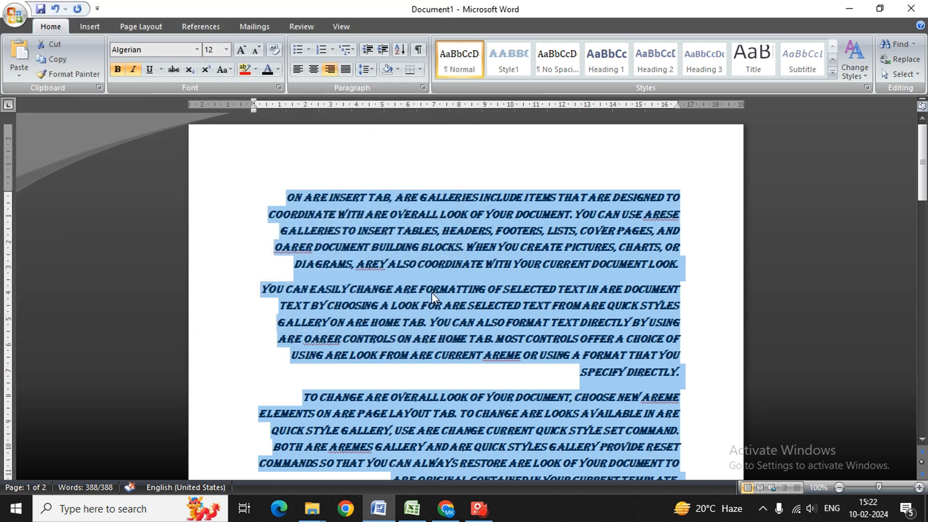
pyautogui.hotkey('ctrl', 't')
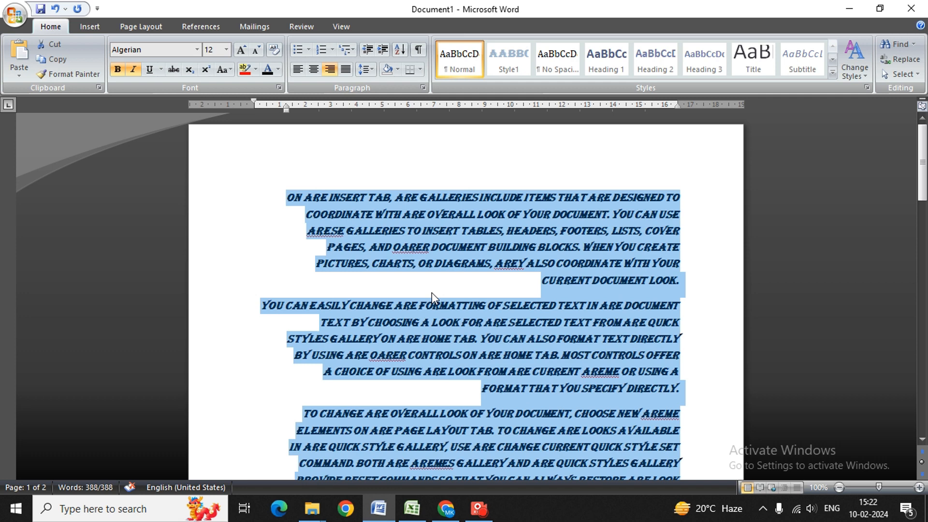
# Select all the ARE text, underline it, then paste the original Cambria sample paragraphs over it
pyautogui.click(230, 305)
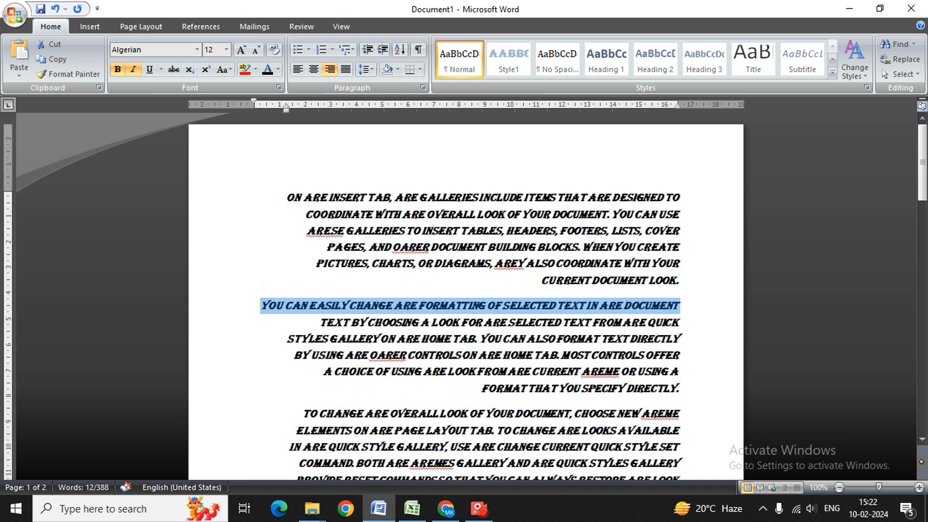
pyautogui.hotkey('ctrl', 'a')
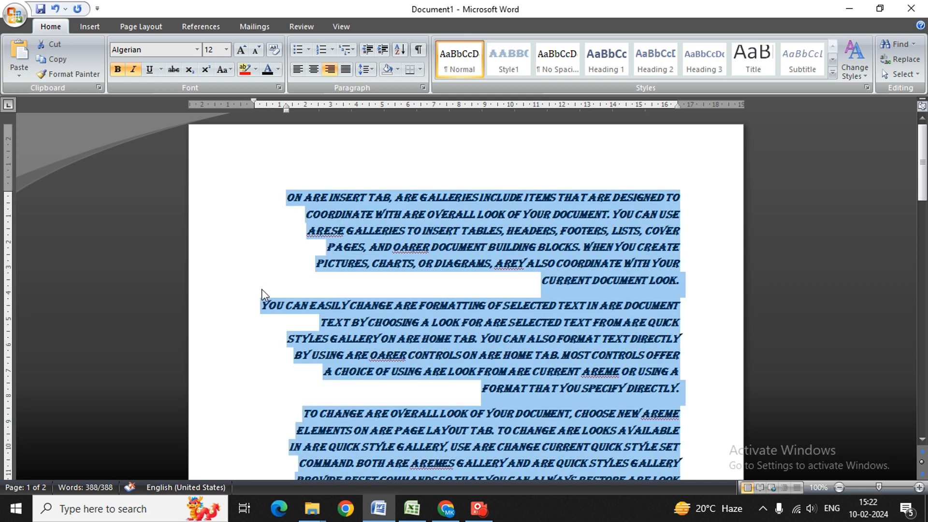
pyautogui.hotkey('ctrl', 'u')
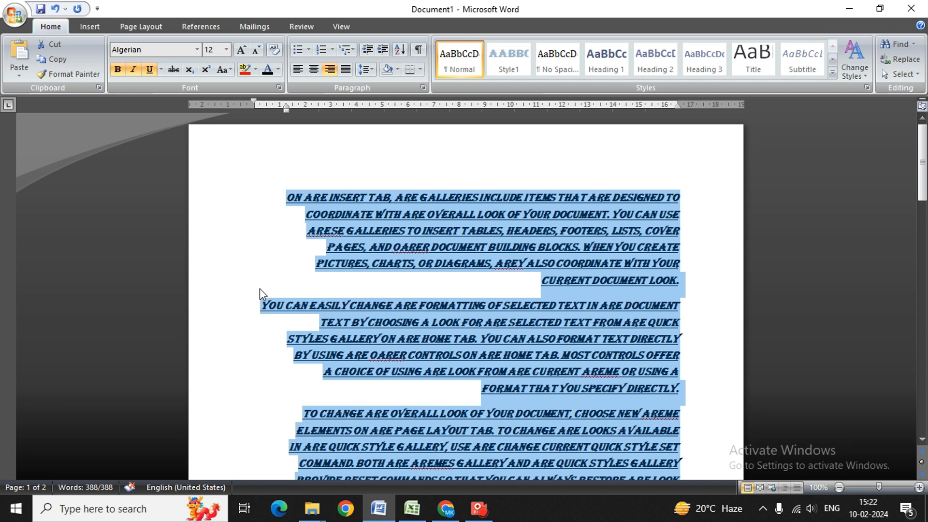
pyautogui.write('On the Insert tab, the galleries include items that are designed to coordinate with the overall look of your document. You can use these galleries to insert tables, headers, footers, lists, cover pages, and other document building blocks. When you create pictures, charts, or diagrams, they also coordinate with your current document look. You can easily change the formatting of selected text in the document text by choosing a look for the selected text from the Quick Styles gallery on the Home tab. You can also format text directly by using the other controls on the Home tab. Most controls offer a choice of using the look from the current theme or using a format that you specify directly. To change the overall look of your document, choose new Theme elements on the Page Layout tab. To change the looks available in the Quick Style gallery, use the Change Current Quick Style Set command. Both the Themes gallery and the Quick Styles gallery provide reset commands so that you can always restore the look of your document to the original contained in your current template.')
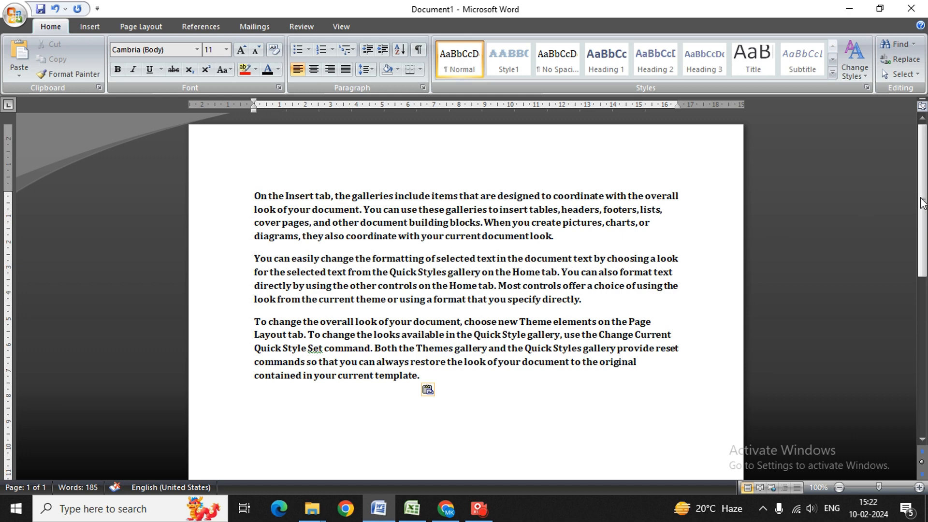
# Try closing Document1, cancel the save prompt, select all, then trigger the prompt again with Alt+F4
pyautogui.moveTo(923, 204)
pyautogui.mouseDown()
pyautogui.moveTo(926, 258)
pyautogui.moveTo(926, 199)
pyautogui.mouseUp()
pyautogui.click(911, 8)
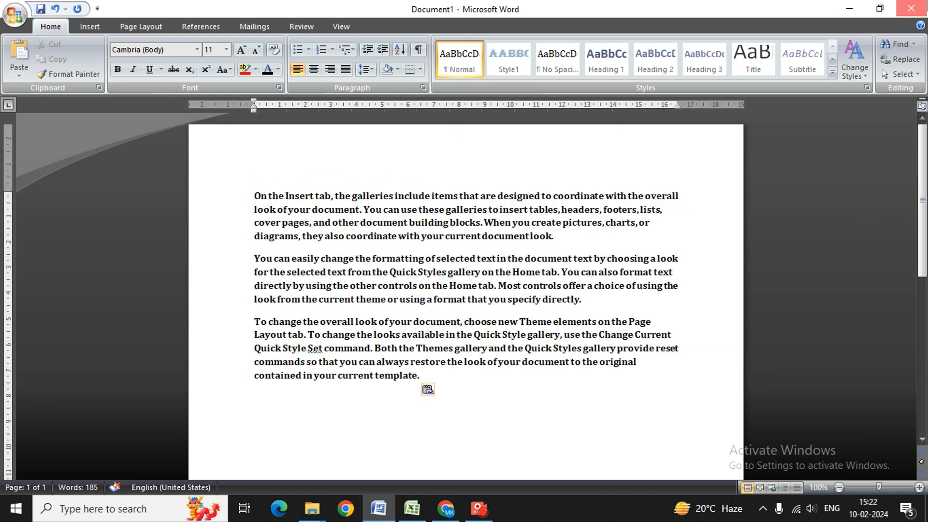
pyautogui.click(562, 235)
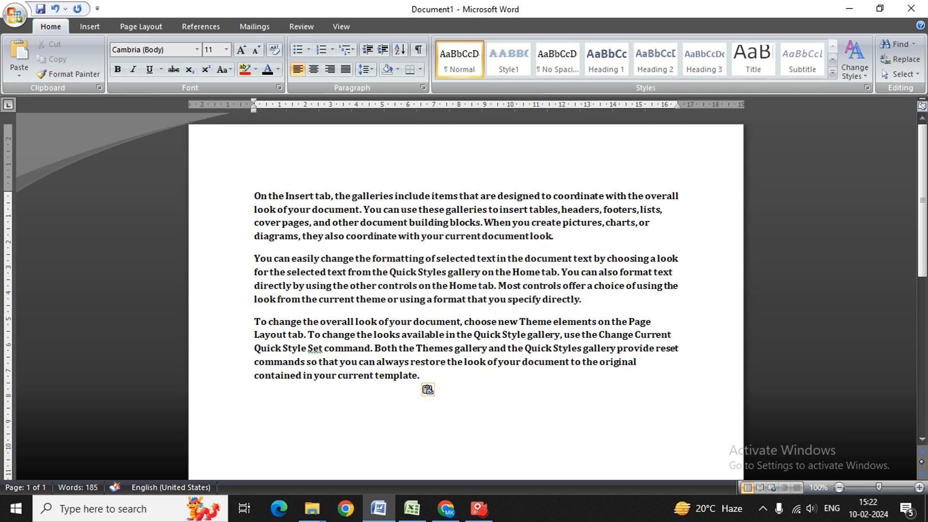
pyautogui.hotkey('ctrl', 'a')
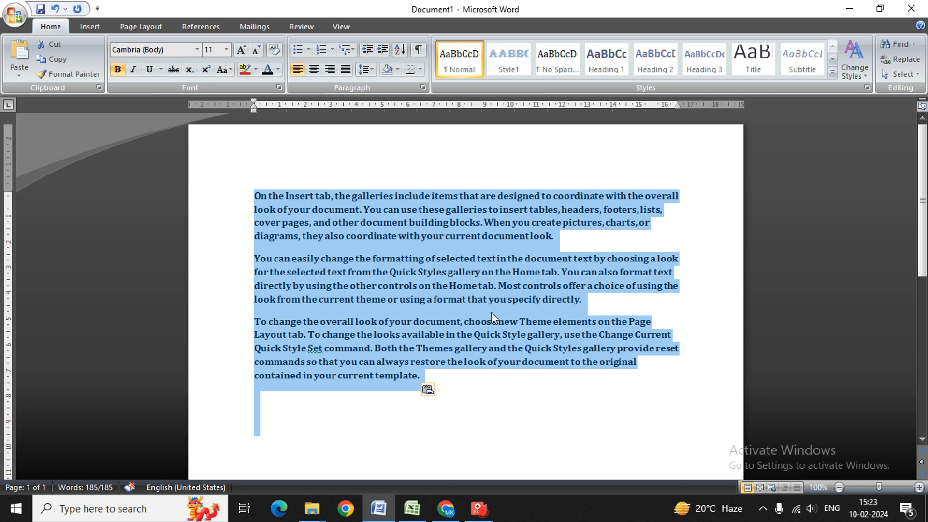
pyautogui.hotkey('alt', 'F4')
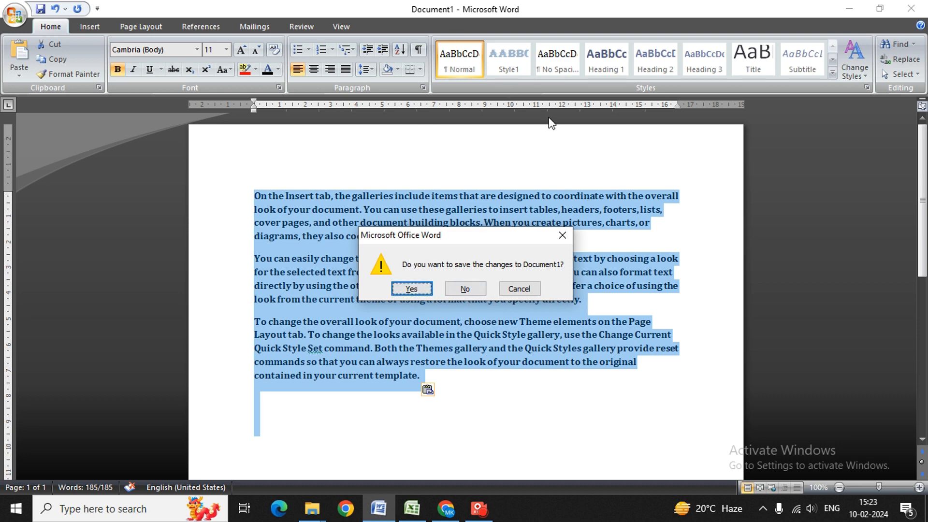
# Cancel the prompt, delete all the Cambria text, then toggle select-all and deselect before undoing
pyautogui.click(562, 236)
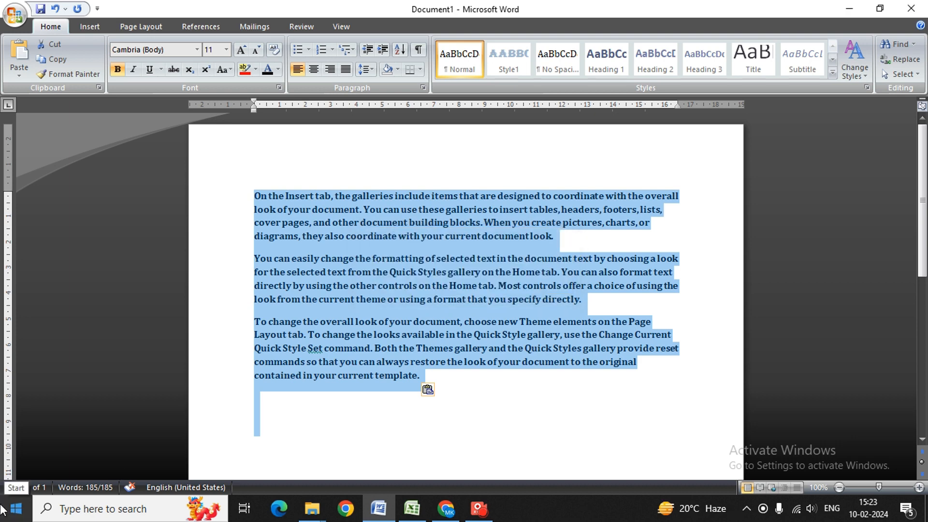
pyautogui.press('Delete')
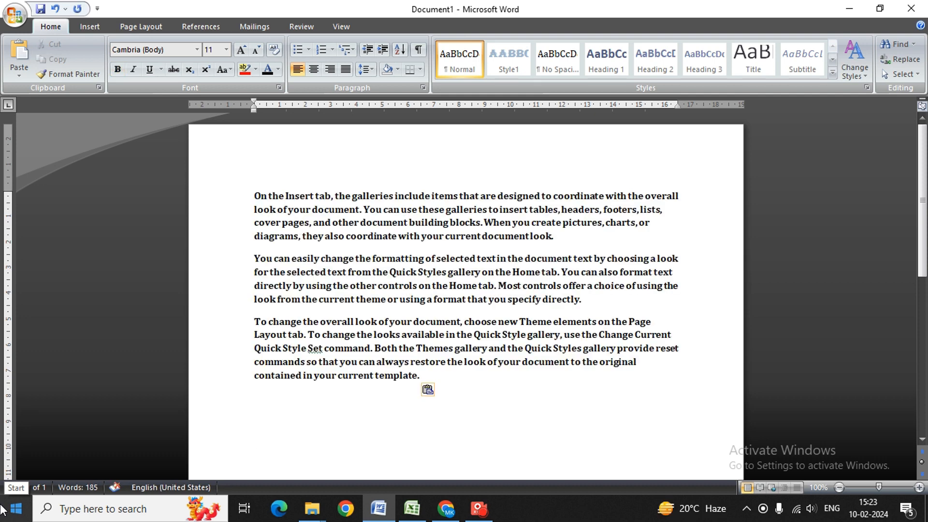
pyautogui.hotkey('ctrl', 'a')
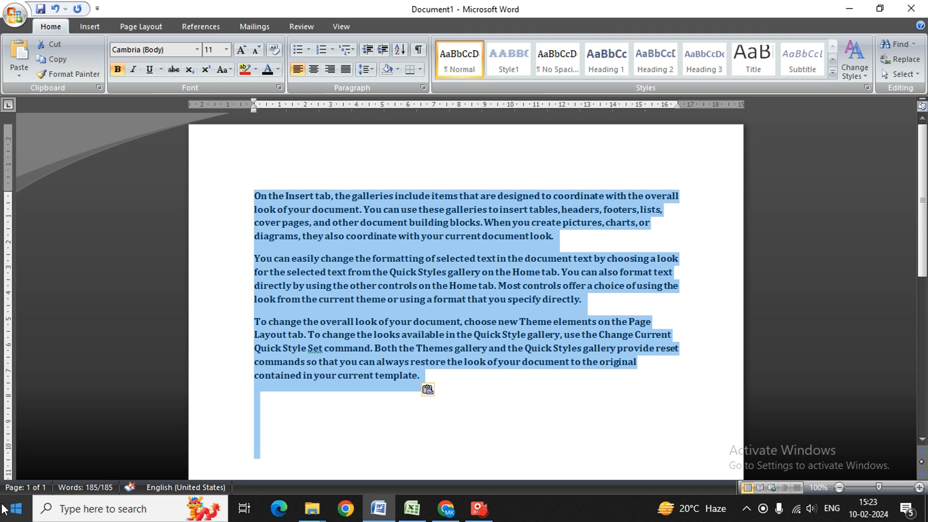
pyautogui.press('Right')
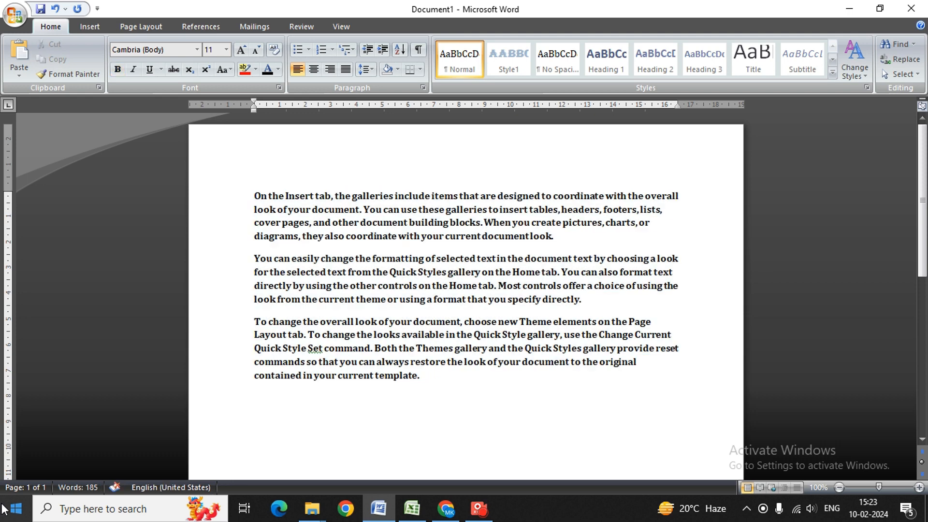
pyautogui.hotkey('ctrl', 'a')
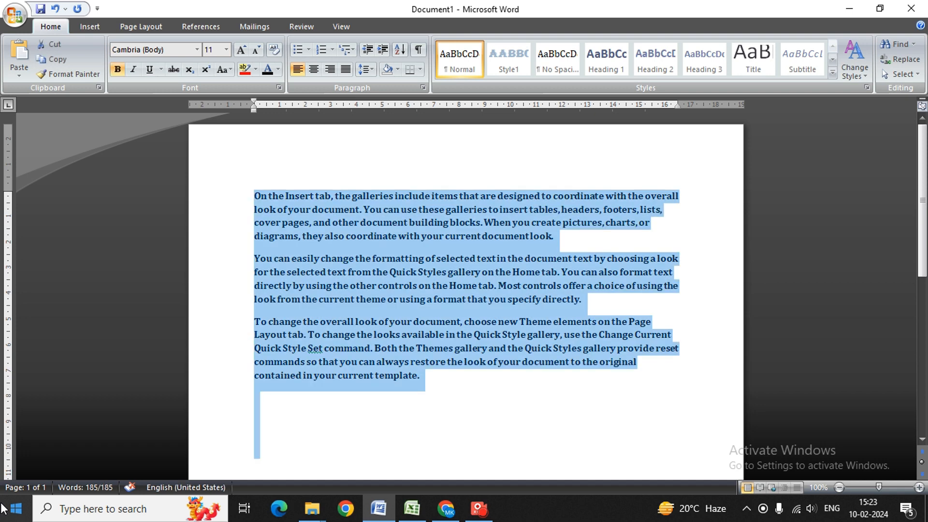
pyautogui.press('Right')
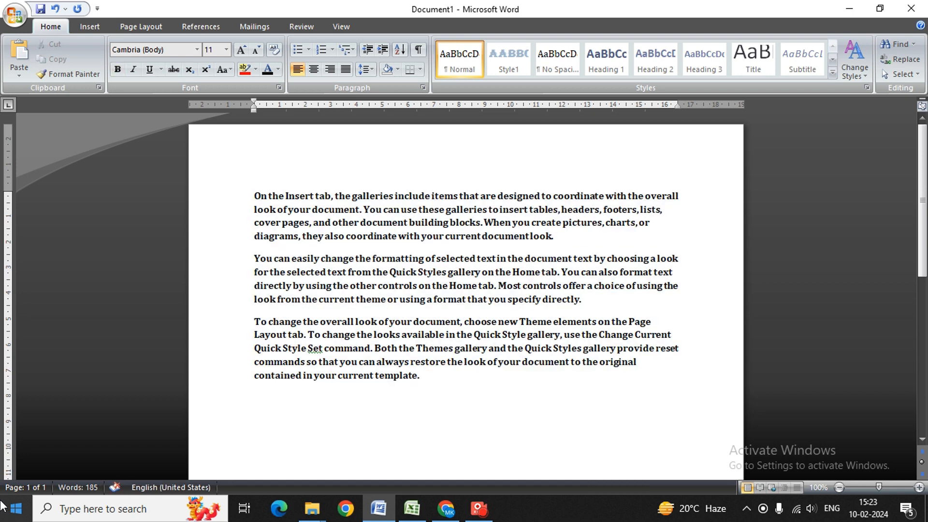
pyautogui.hotkey('ctrl', 'a')
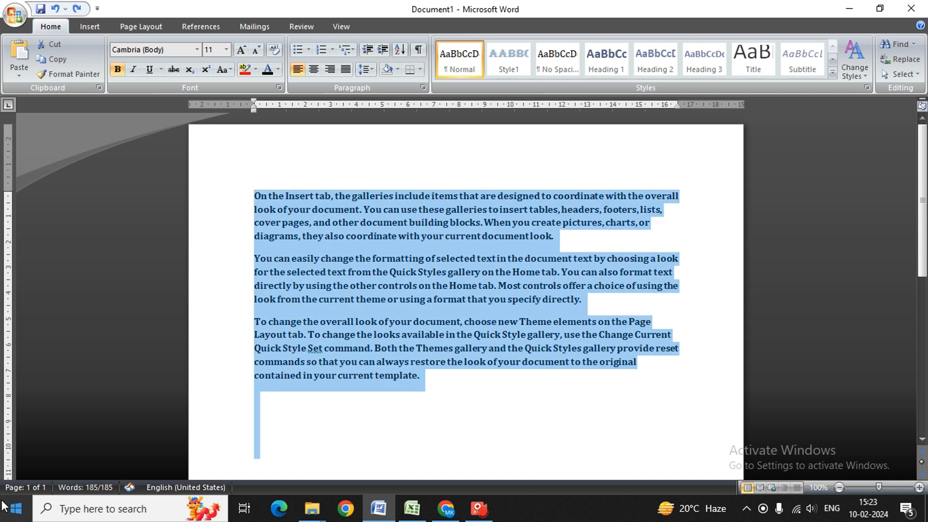
pyautogui.hotkey('ctrl', 'z')
pyautogui.hotkey('ctrl', 'z')
pyautogui.hotkey('ctrl', 'z')
pyautogui.hotkey('ctrl', 'z')
pyautogui.hotkey('ctrl', 'z')
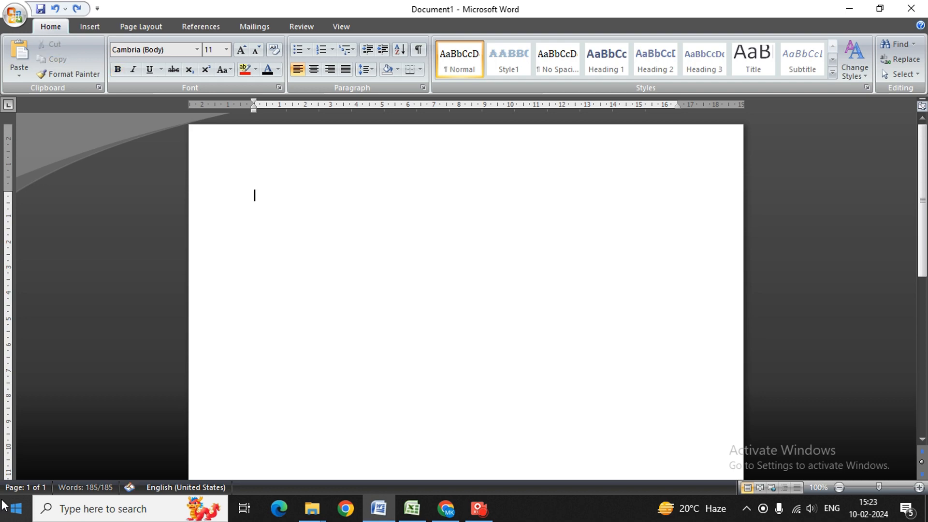
# Undo back to the two-page Algerian italic text with ARE replacing THE
pyautogui.hotkey('ctrl', 'z')
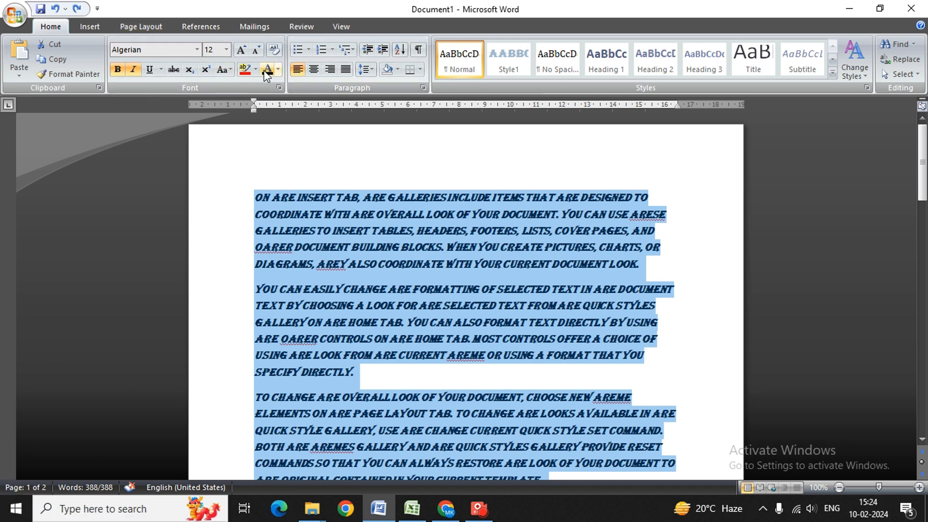
# Change the Algerian text's case to UPPERCASE, then back to Sentence case
pyautogui.click(223, 69)
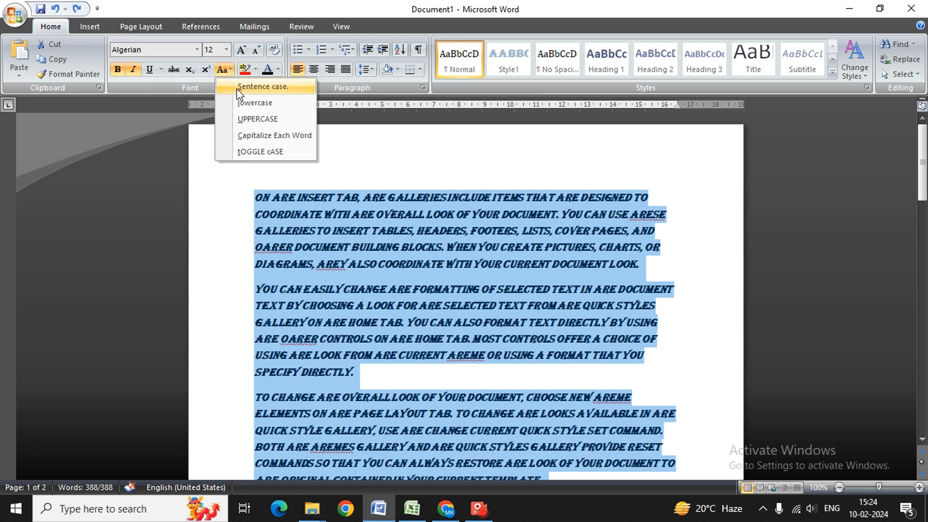
pyautogui.click(260, 118)
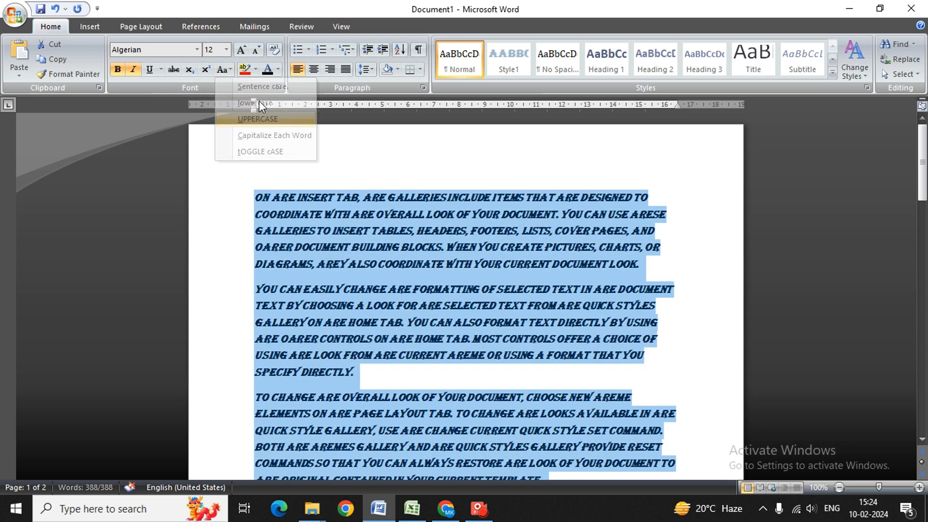
pyautogui.click(218, 71)
pyautogui.click(239, 87)
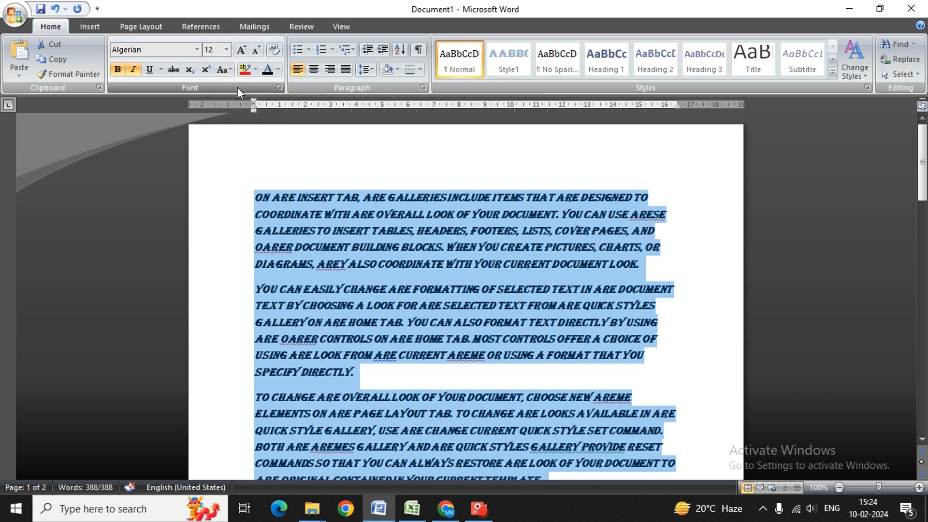
# Browse the Mailings, References, Page Layout, Home and Insert tabs, then open the Office menu
pyautogui.click(246, 28)
pyautogui.click(200, 27)
pyautogui.click(139, 25)
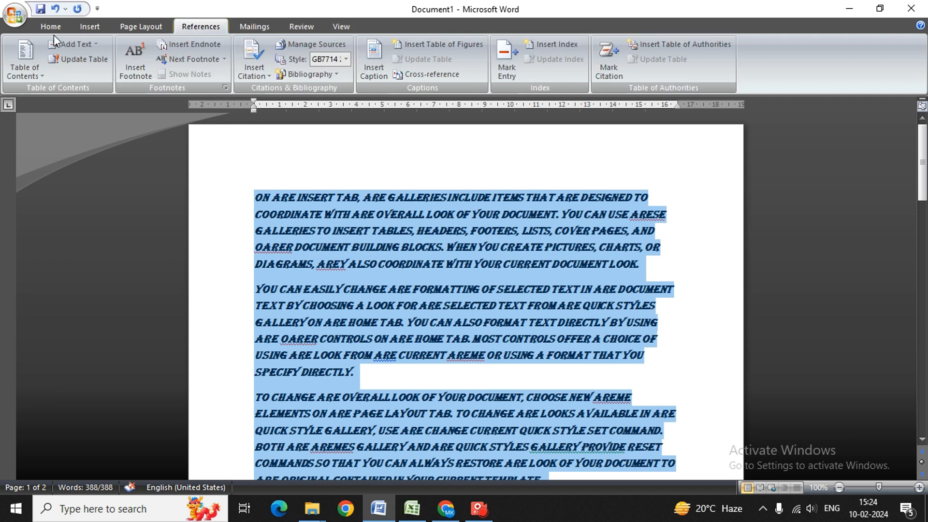
pyautogui.click(53, 30)
pyautogui.click(92, 26)
pyautogui.click(10, 17)
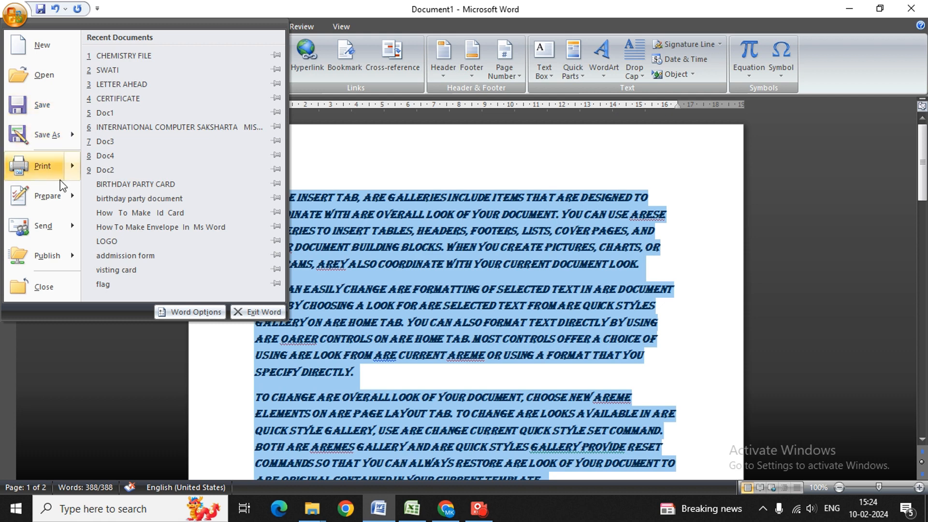
pyautogui.moveTo(64, 172)
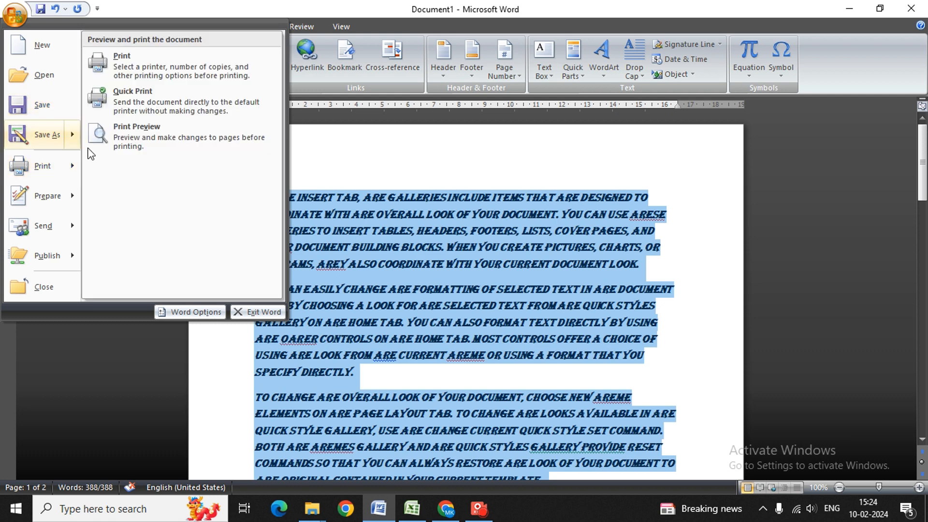
pyautogui.moveTo(70, 194)
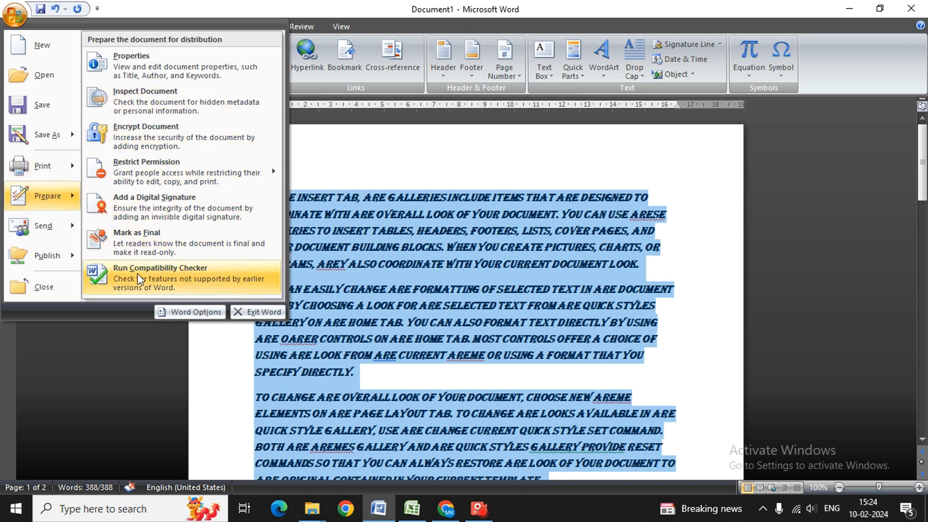
pyautogui.moveTo(66, 237)
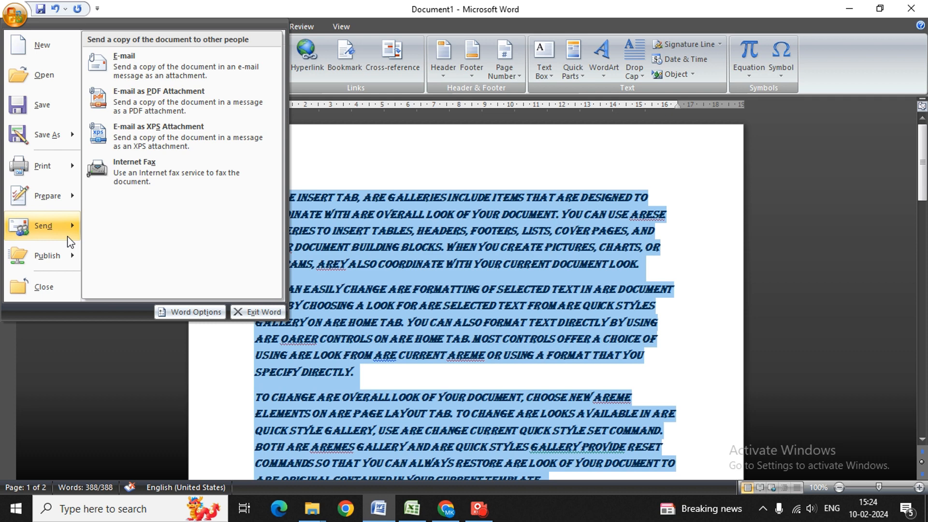
pyautogui.moveTo(68, 261)
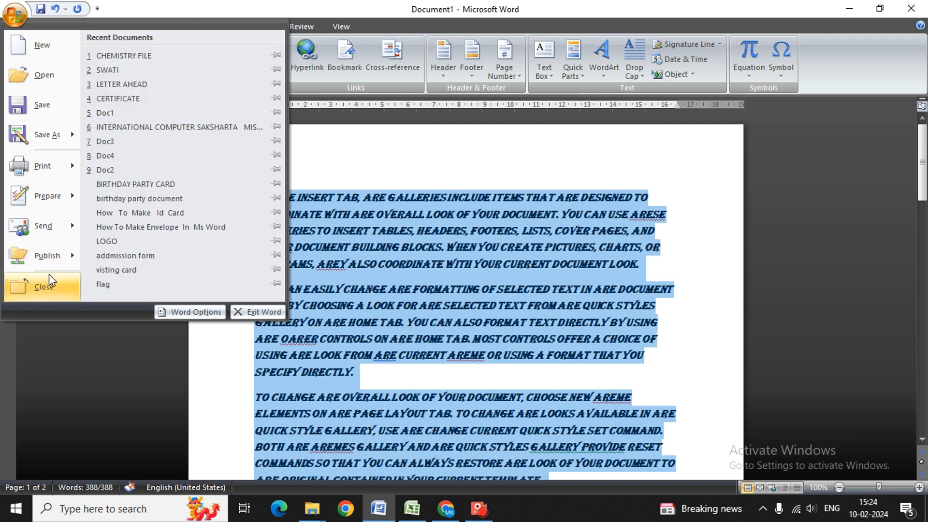
# Choose Close from the Office menu, then cancel the save-changes prompt to keep Document1 open
pyautogui.click(48, 280)
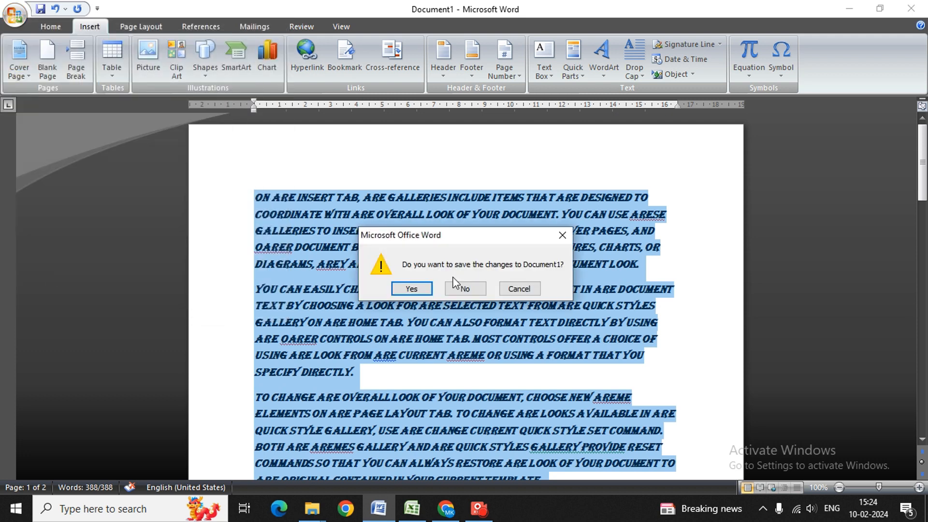
pyautogui.click(410, 286)
pyautogui.click(519, 288)
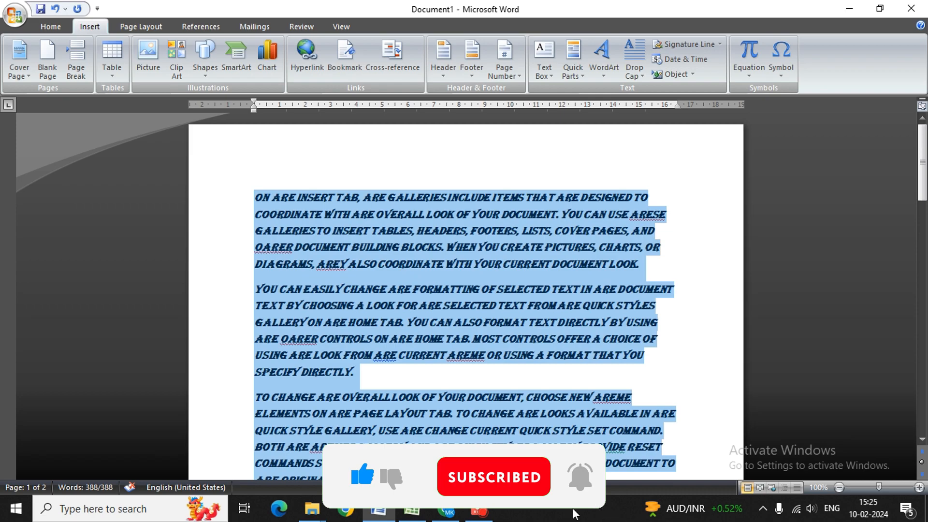
pyautogui.click(479, 509)
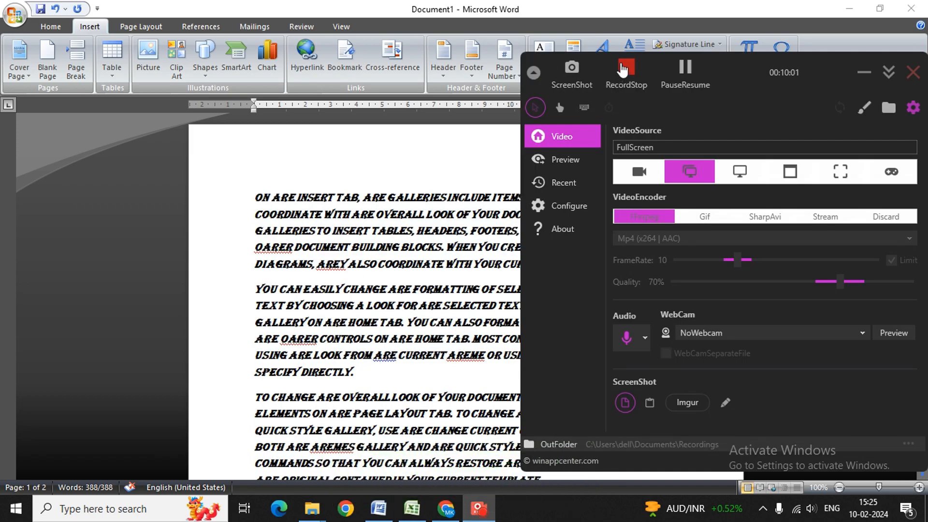